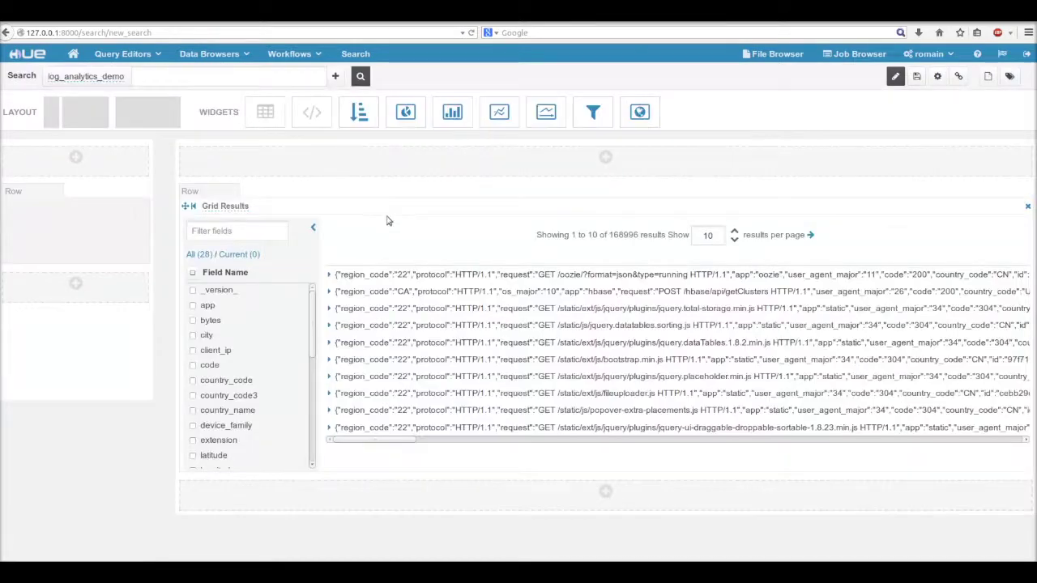
Step: Toggle edit mode off and back on so the grid shows records 1 to 50 of 168996
{"action": "double_click", "coordinate": [612, 234]}
{"action": "left_click", "coordinate": [616, 252]}
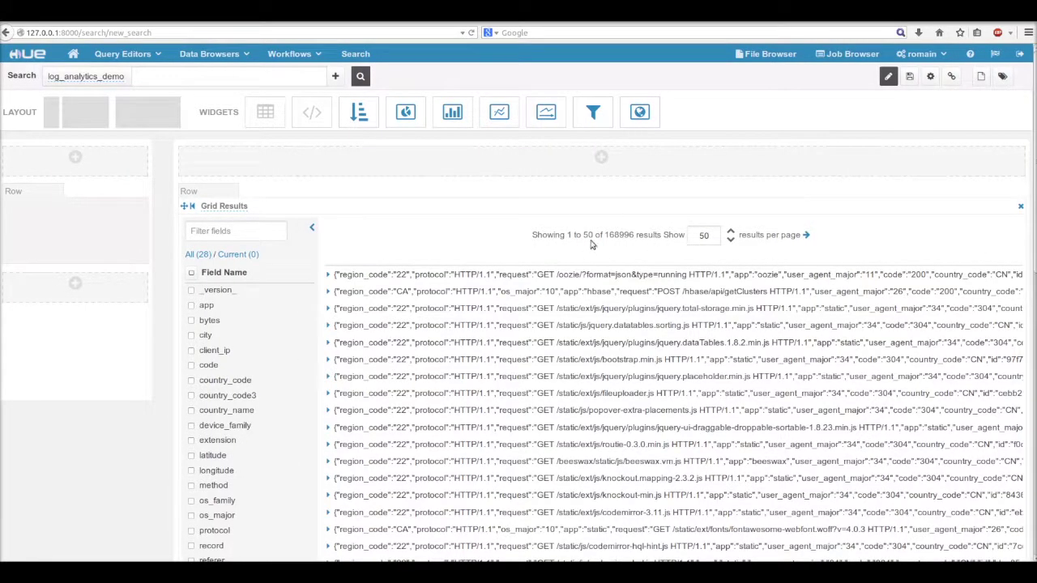
{"action": "left_click", "coordinate": [888, 78]}
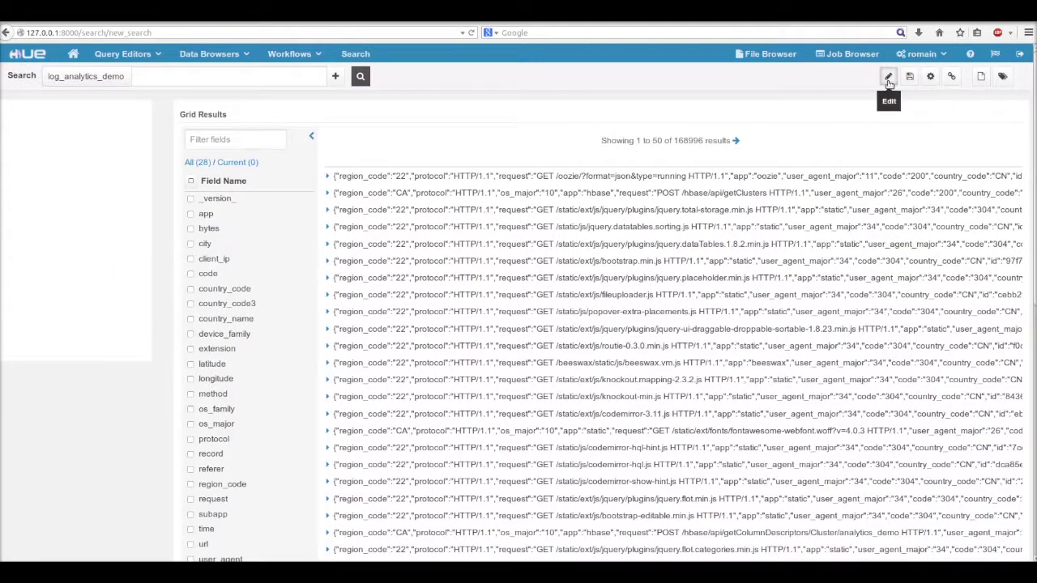
{"action": "left_click", "coordinate": [888, 79]}
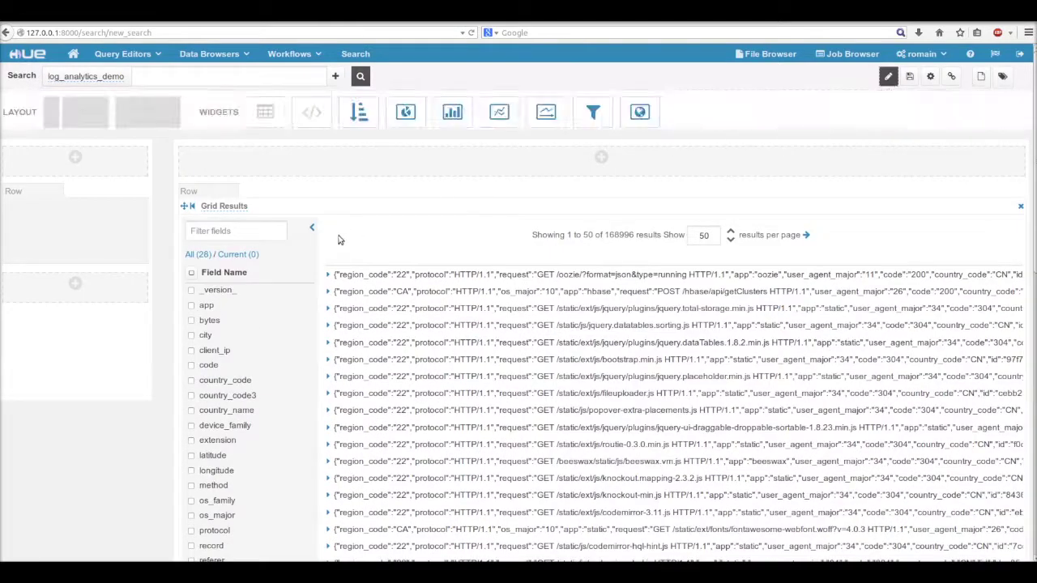
Step: Add app, country_name and record as grid columns, list only current fields, and hide the field list
{"action": "scroll", "coordinate": [332, 219], "scroll_direction": "down", "scroll_amount": 1}
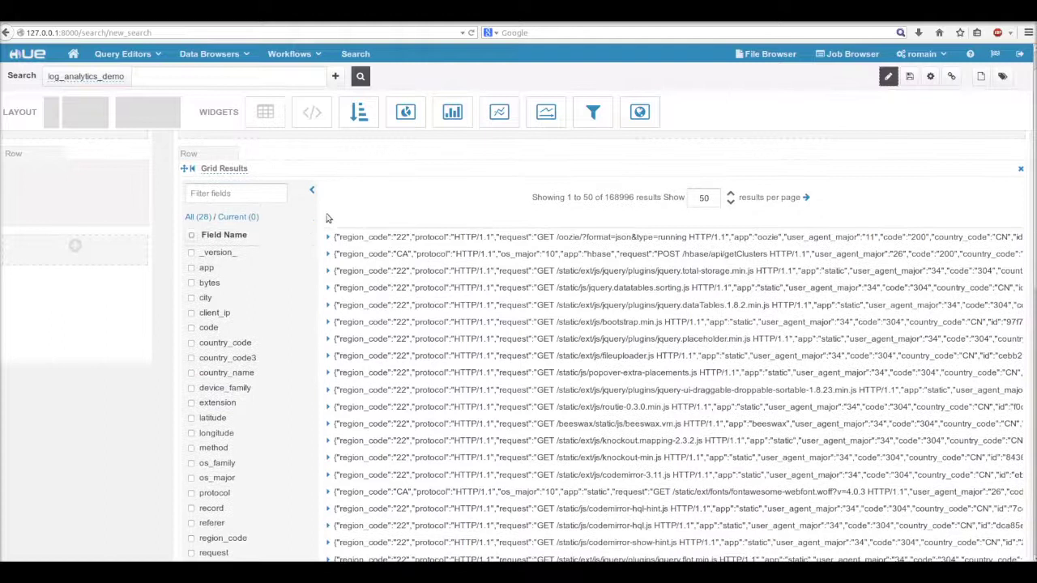
{"action": "left_click", "coordinate": [191, 268]}
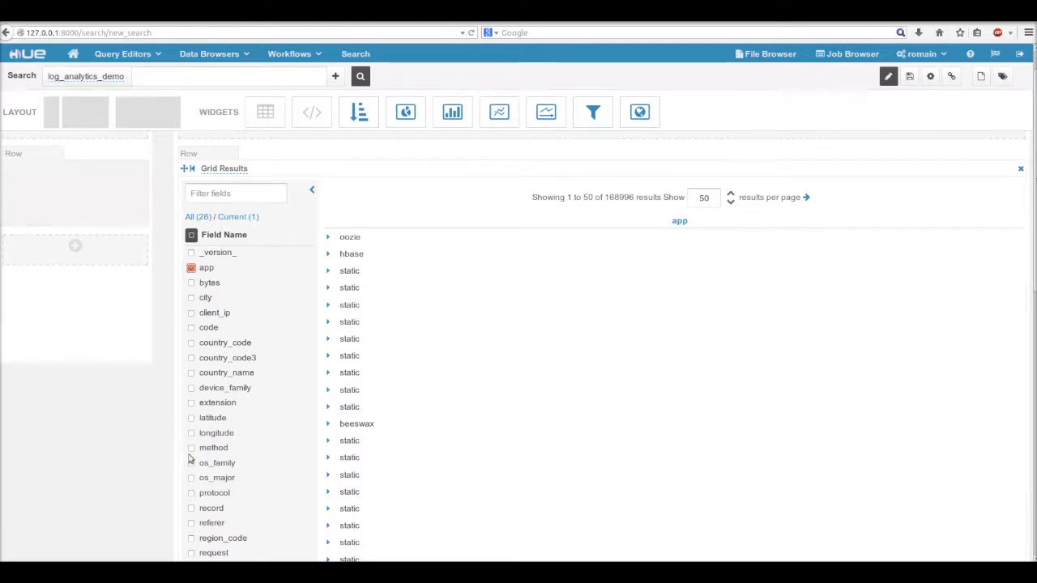
{"action": "scroll", "coordinate": [189, 421], "scroll_direction": "down", "scroll_amount": 3}
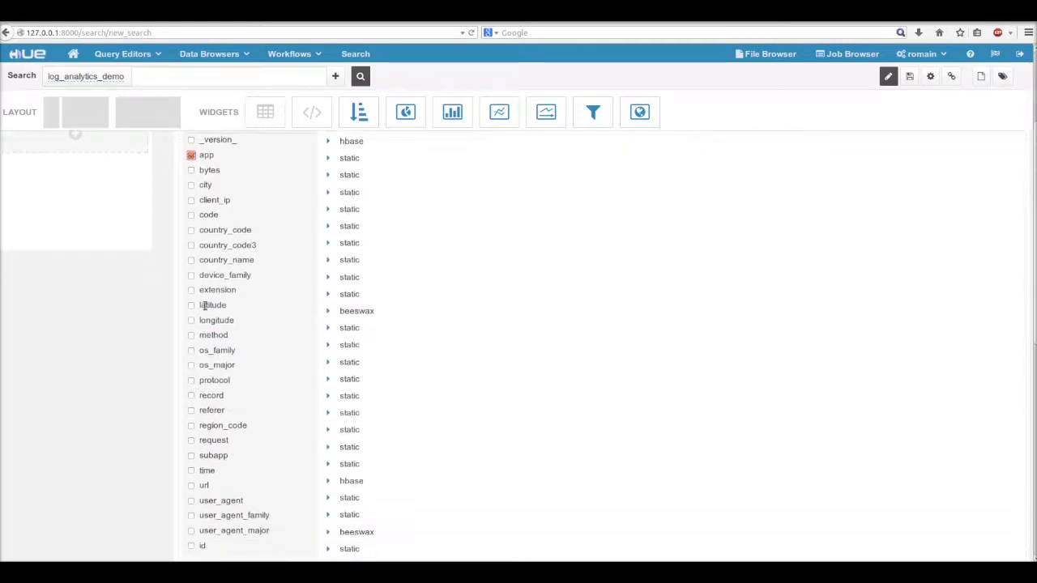
{"action": "left_click", "coordinate": [192, 261]}
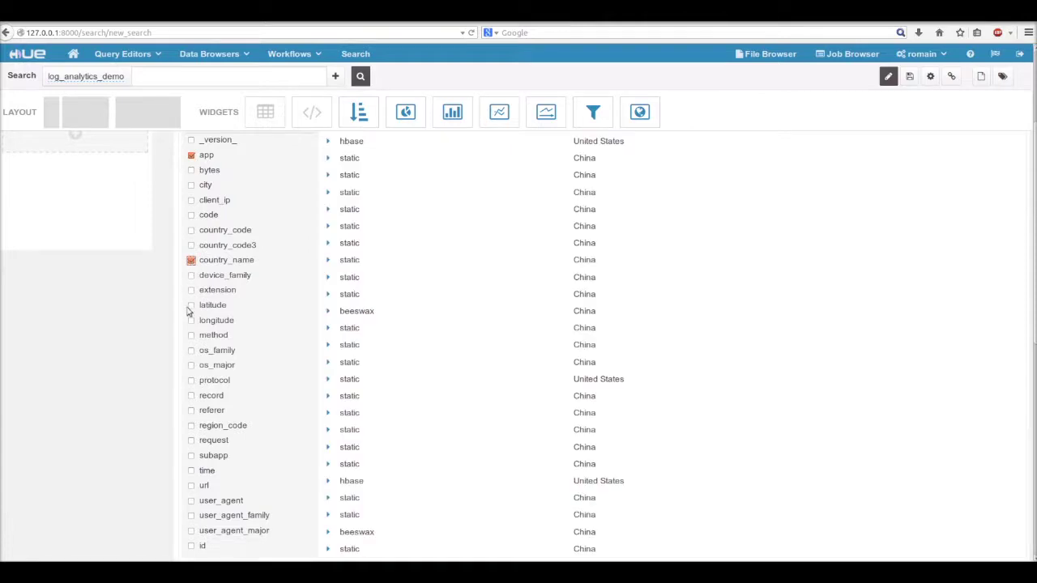
{"action": "left_click", "coordinate": [191, 397]}
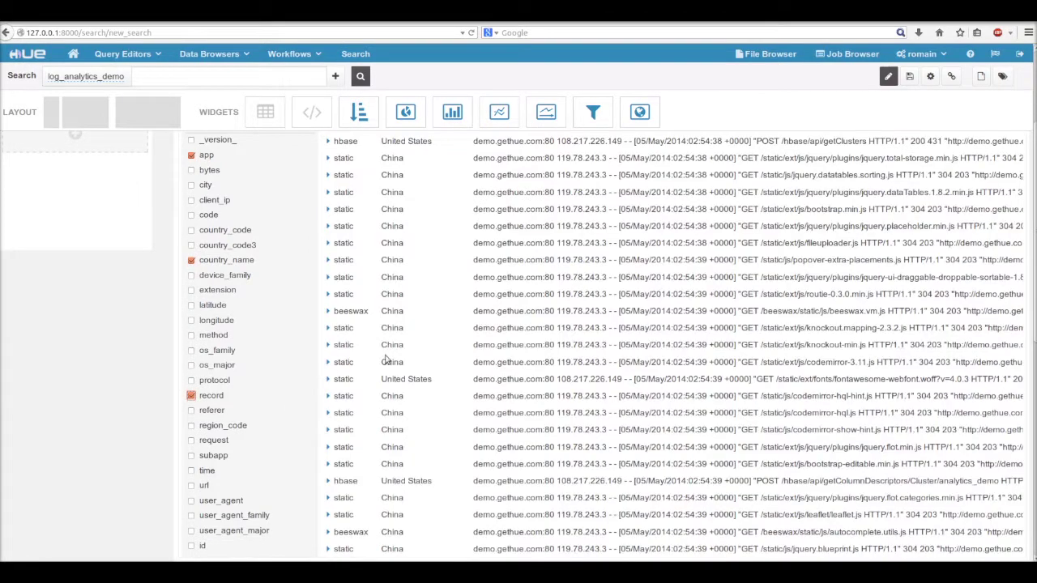
{"action": "scroll", "coordinate": [447, 338], "scroll_direction": "up", "scroll_amount": 3}
{"action": "scroll", "coordinate": [446, 338], "scroll_direction": "up", "scroll_amount": 1}
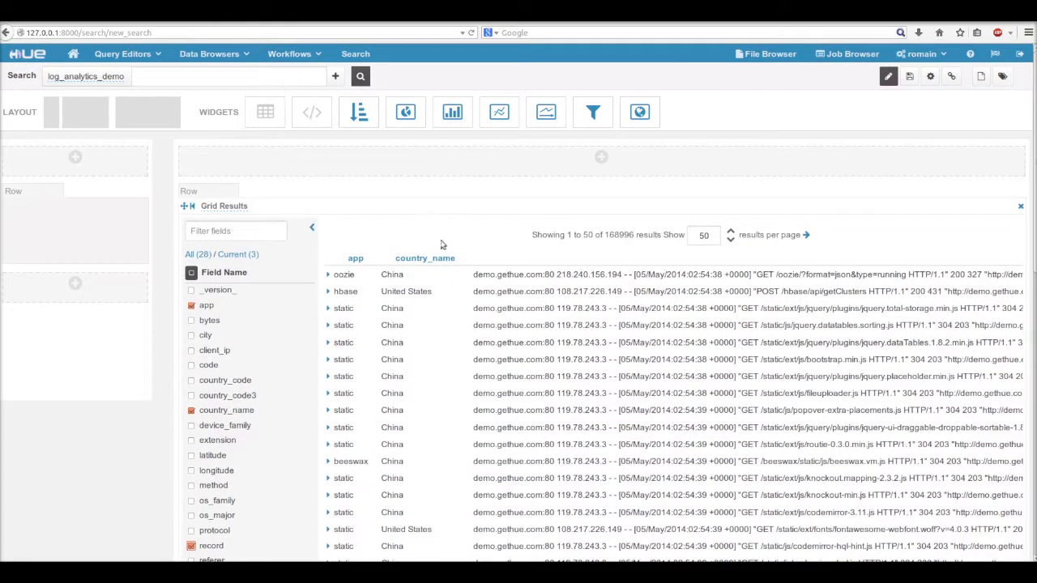
{"action": "left_click", "coordinate": [251, 255]}
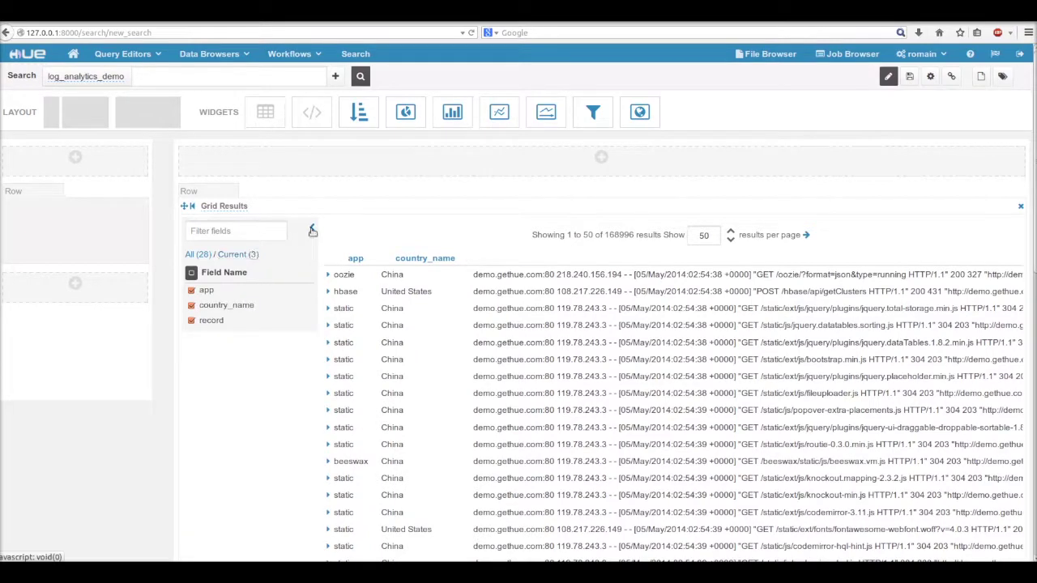
{"action": "left_click", "coordinate": [312, 231]}
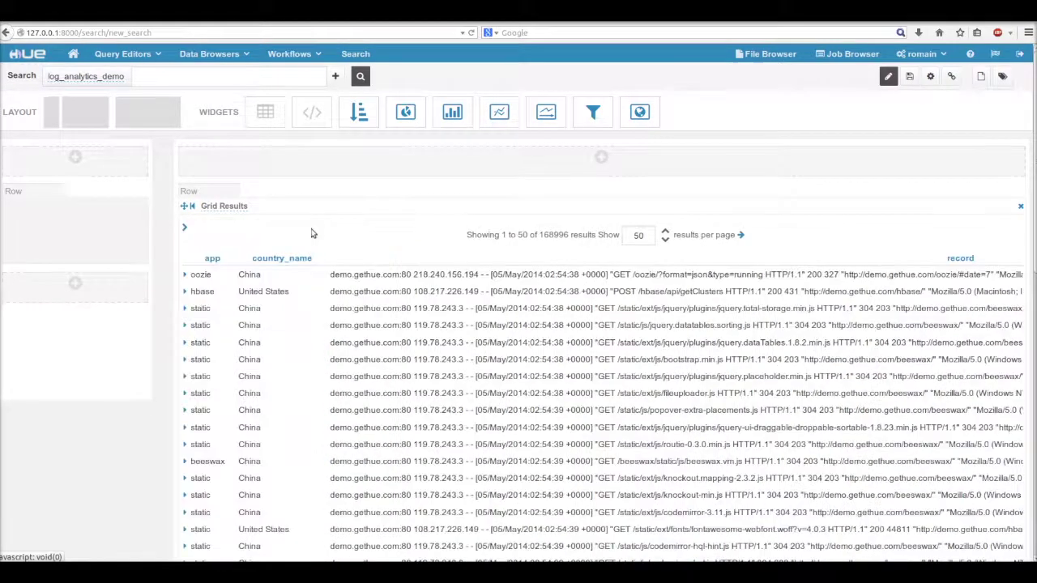
Step: Expand the hbase result's field details to inspect them, then collapse them again
{"action": "left_click", "coordinate": [185, 293]}
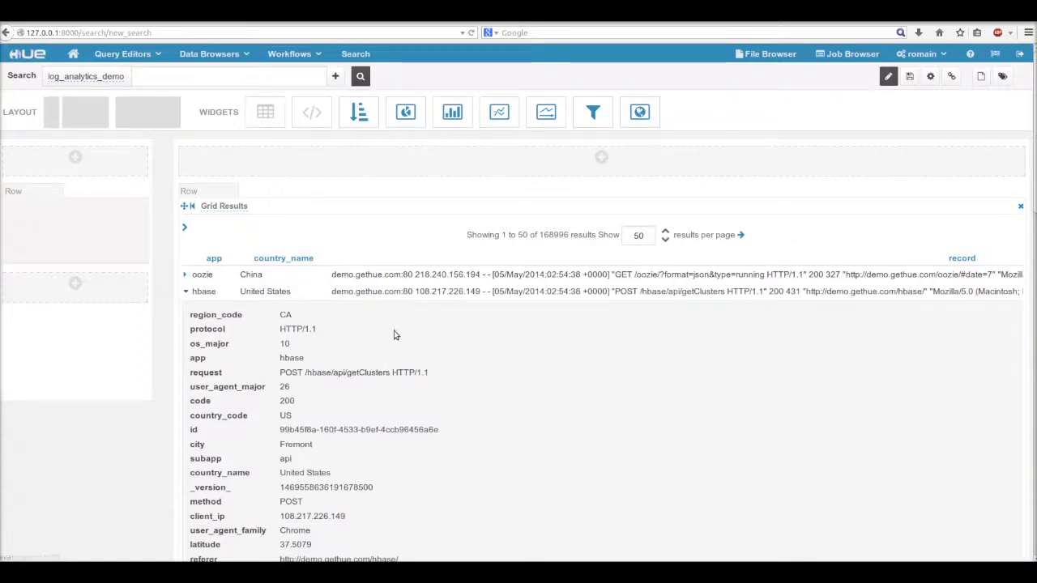
{"action": "scroll", "coordinate": [396, 332], "scroll_direction": "down", "scroll_amount": 3}
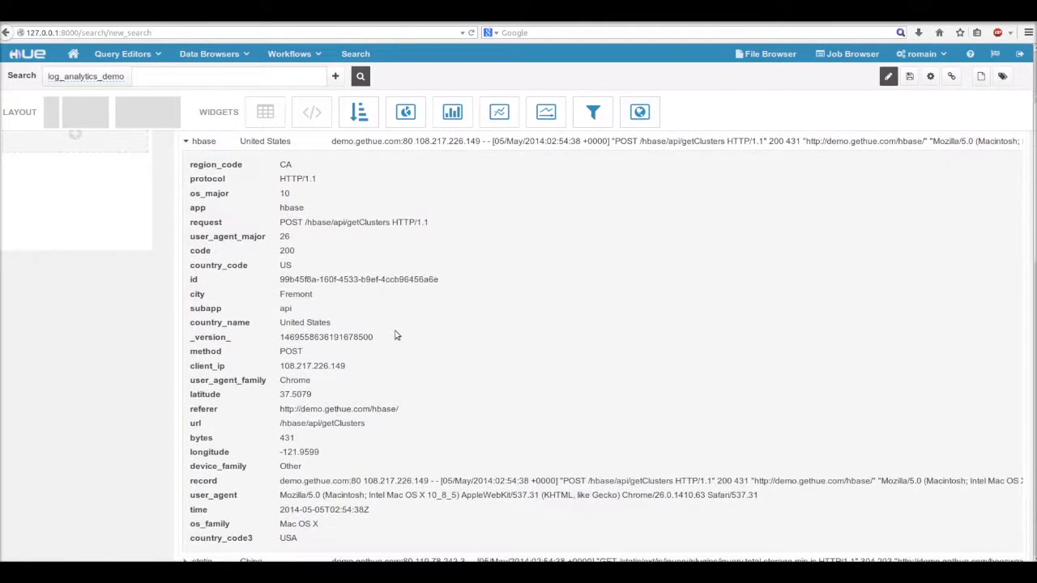
{"action": "scroll", "coordinate": [395, 334], "scroll_direction": "up", "scroll_amount": 2}
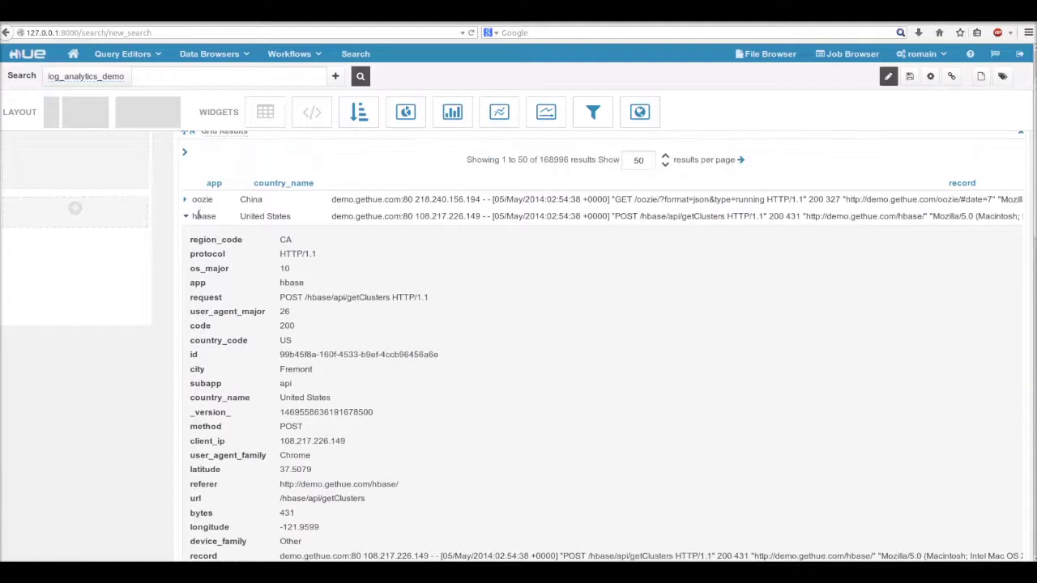
{"action": "left_click", "coordinate": [186, 216]}
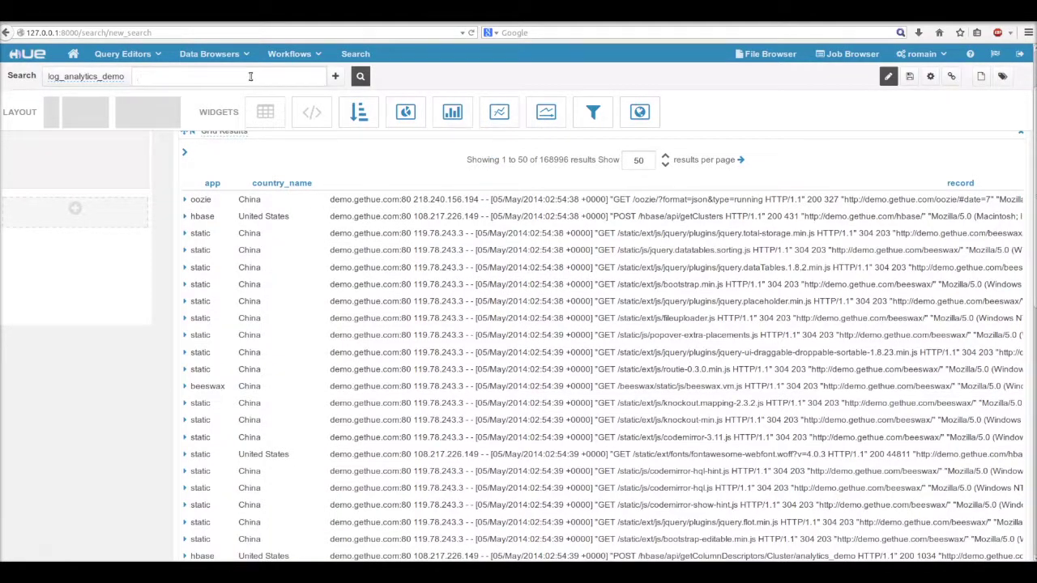
{"action": "key", "text": "Return"}
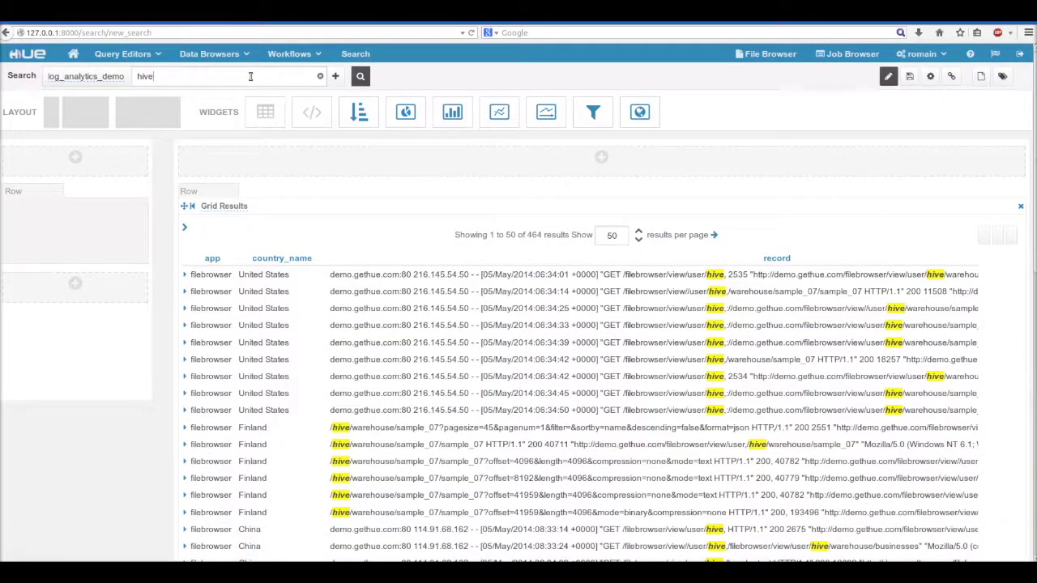
{"action": "key", "text": "BackSpace"}
{"action": "key", "text": "BackSpace"}
{"action": "key", "text": "BackSpace"}
{"action": "key", "text": "BackSpace"}
{"action": "key", "text": "Return"}
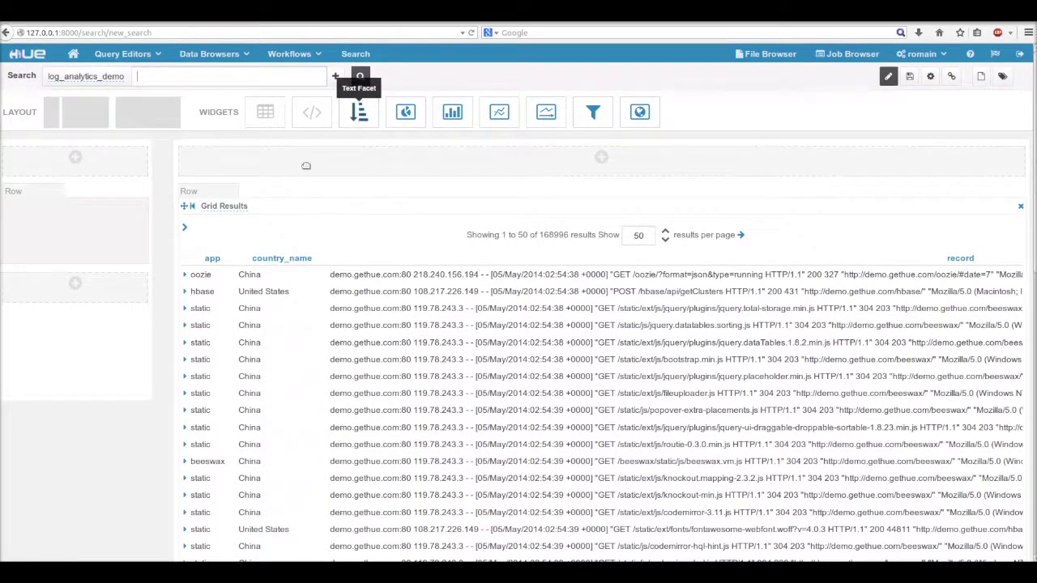
Step: Add a Text Facet on country_name to the left column
{"action": "left_click_drag", "start_coordinate": [307, 165], "coordinate": [112, 229]}
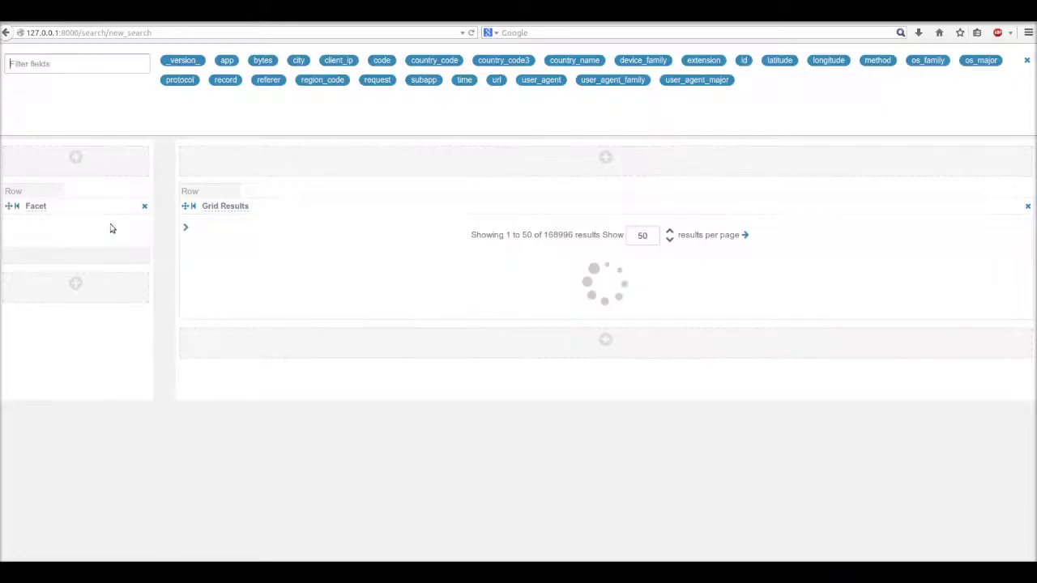
{"action": "type", "text": "coun"}
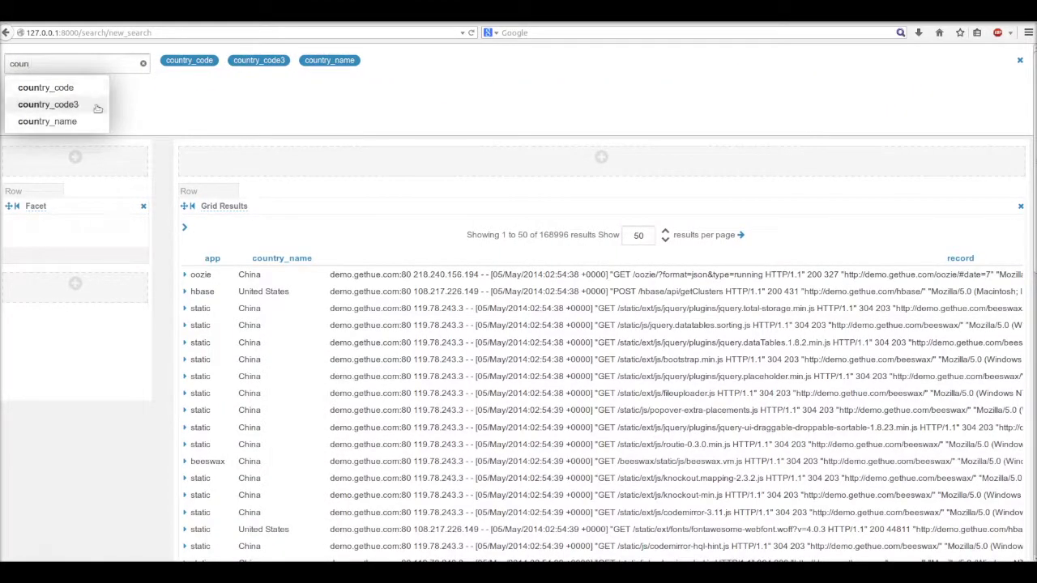
{"action": "left_click", "coordinate": [65, 122]}
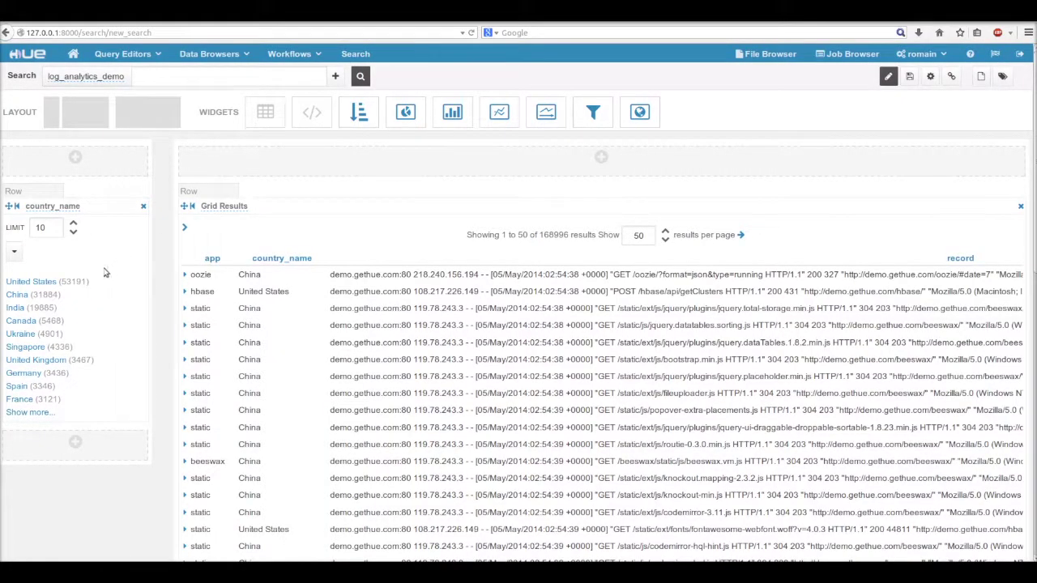
Step: Filter the country facet to United States and China, then show more and fewer countries
{"action": "left_click", "coordinate": [53, 285]}
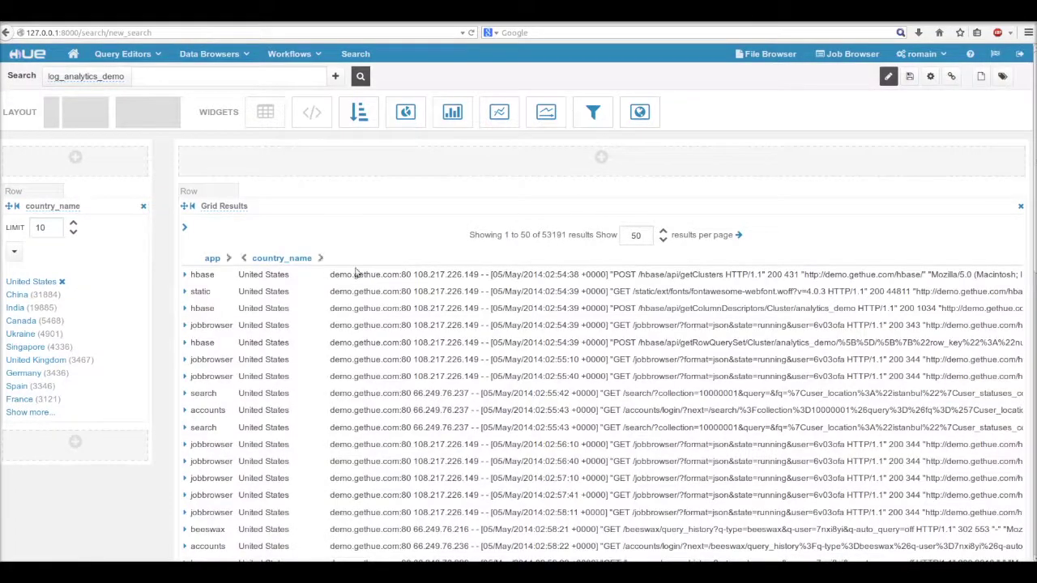
{"action": "left_click", "coordinate": [17, 295]}
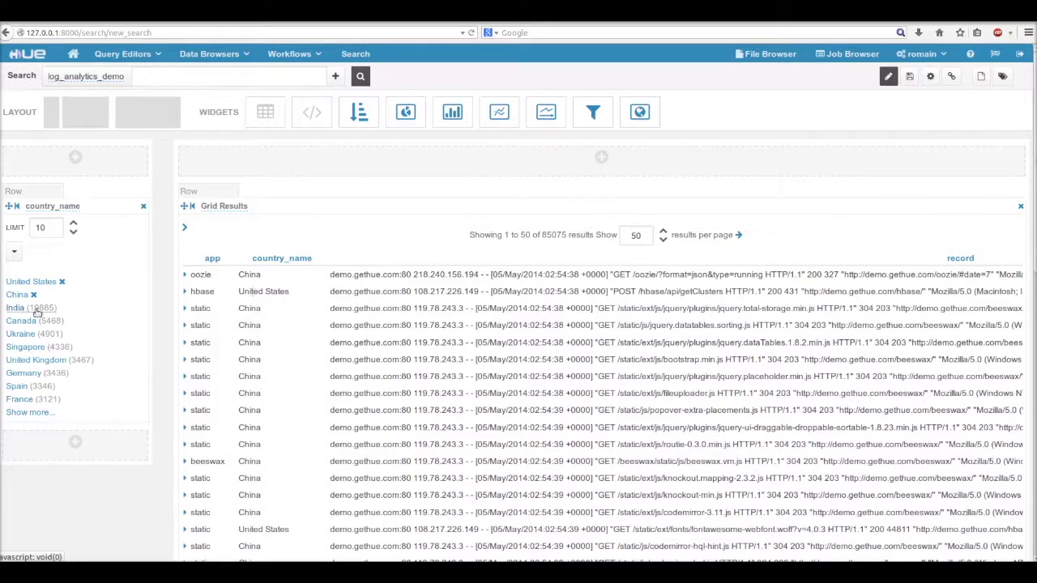
{"action": "left_click", "coordinate": [28, 413]}
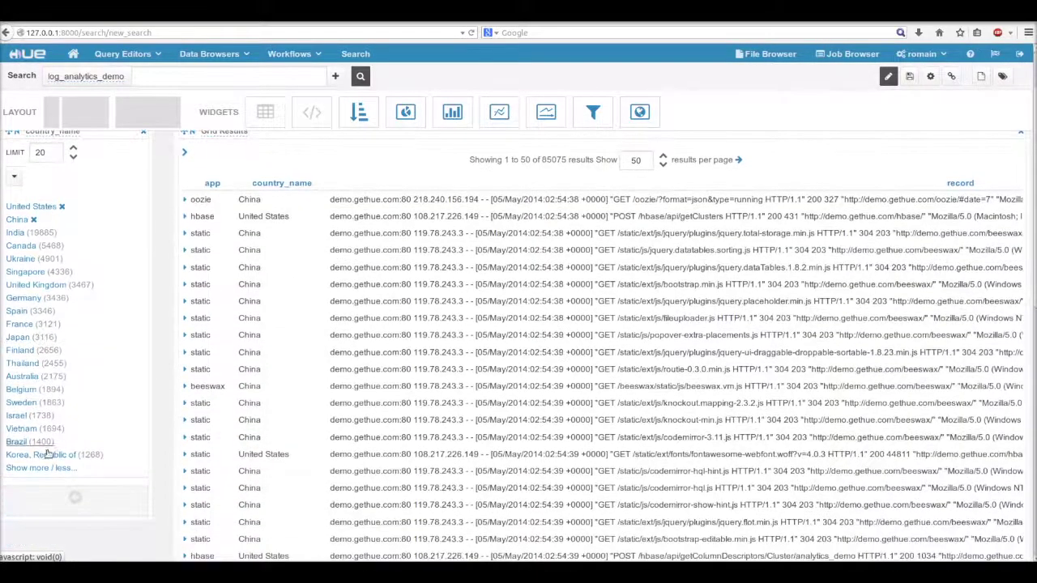
{"action": "left_click", "coordinate": [65, 471]}
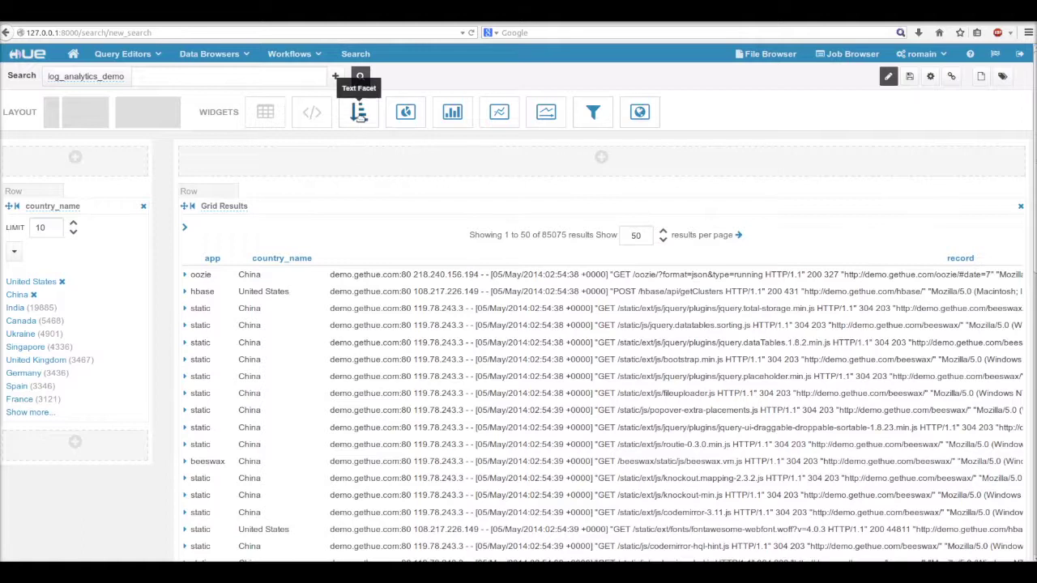
Step: Add a second facet on the code field and relabel it 'HTTP code'
{"action": "left_click_drag", "start_coordinate": [359, 113], "coordinate": [128, 283]}
{"action": "type", "text": "co"}
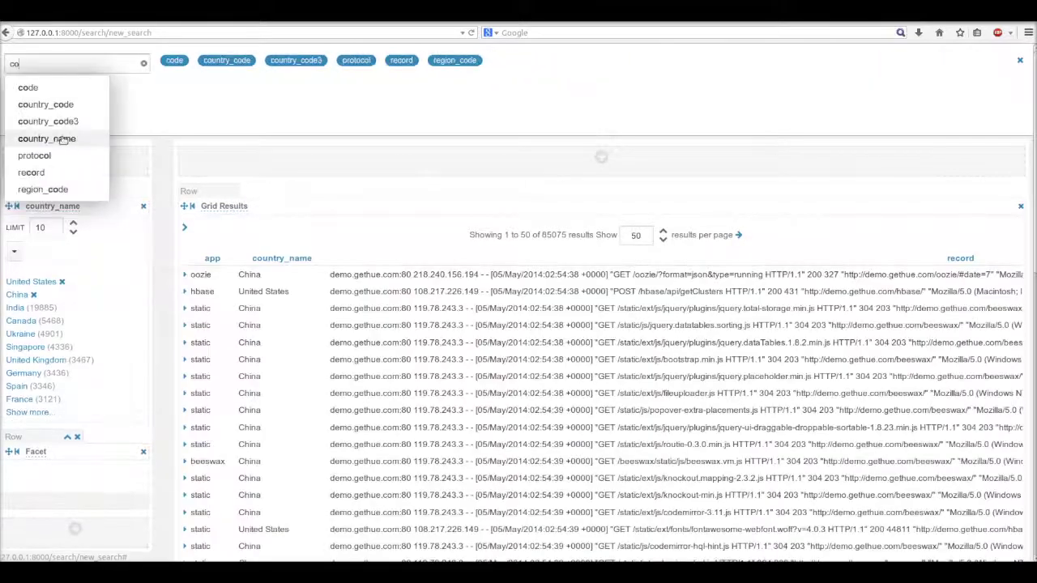
{"action": "left_click", "coordinate": [171, 60]}
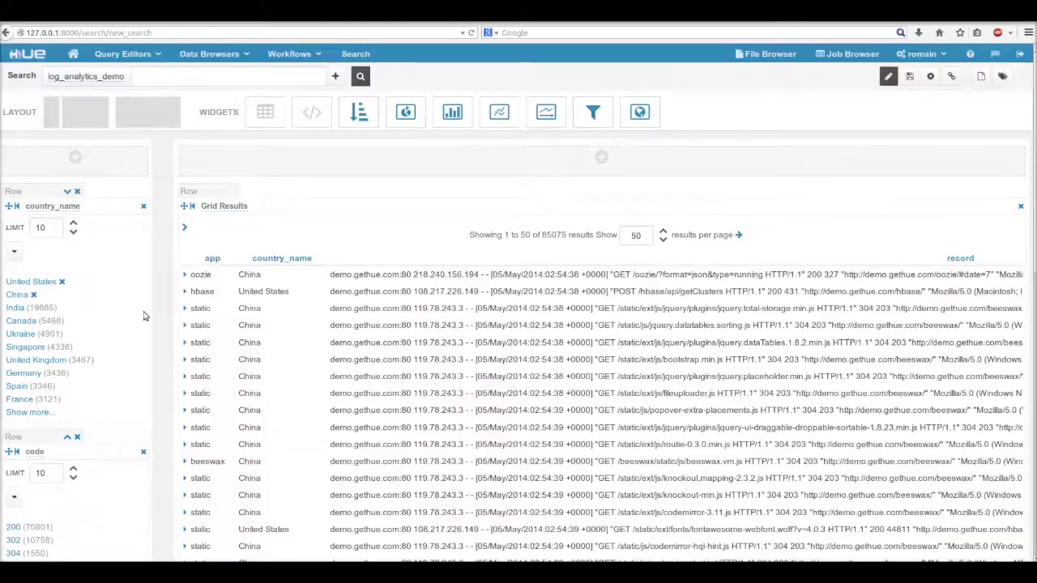
{"action": "scroll", "coordinate": [127, 366], "scroll_direction": "down", "scroll_amount": 2}
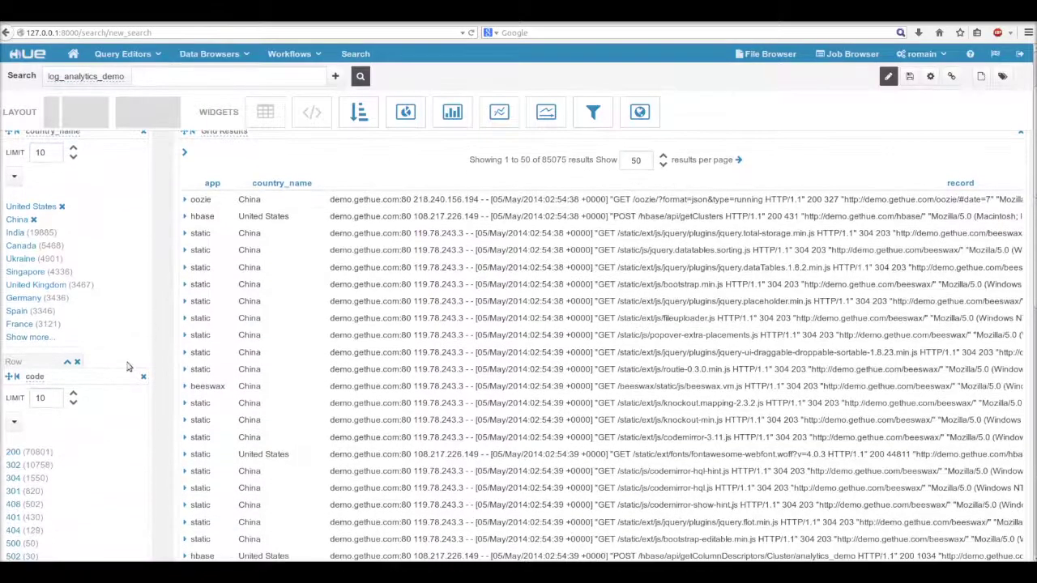
{"action": "left_click", "coordinate": [36, 378]}
{"action": "type", "text": "HTT"}
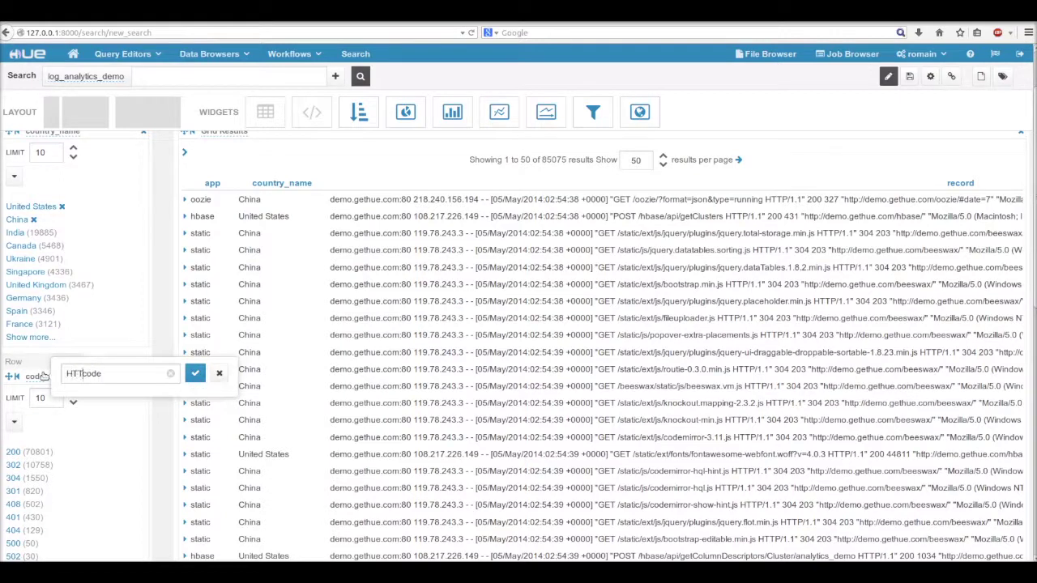
{"action": "type", "text": "P"}
{"action": "left_click", "coordinate": [195, 372]}
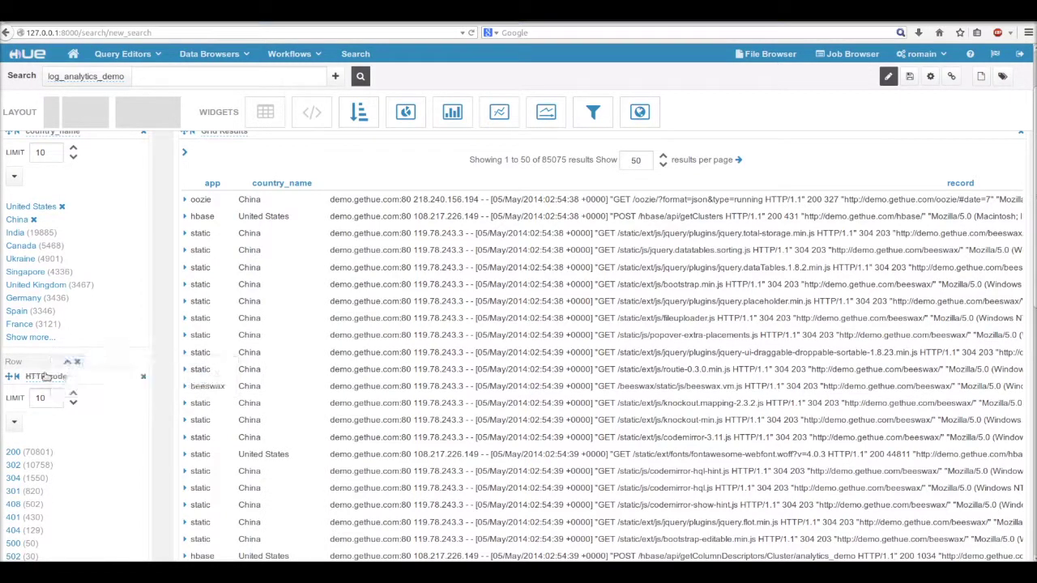
Step: Try the 404 and 500 filters in the HTTP code facet, removing each afterward
{"action": "scroll", "coordinate": [304, 320], "scroll_direction": "down", "scroll_amount": 3}
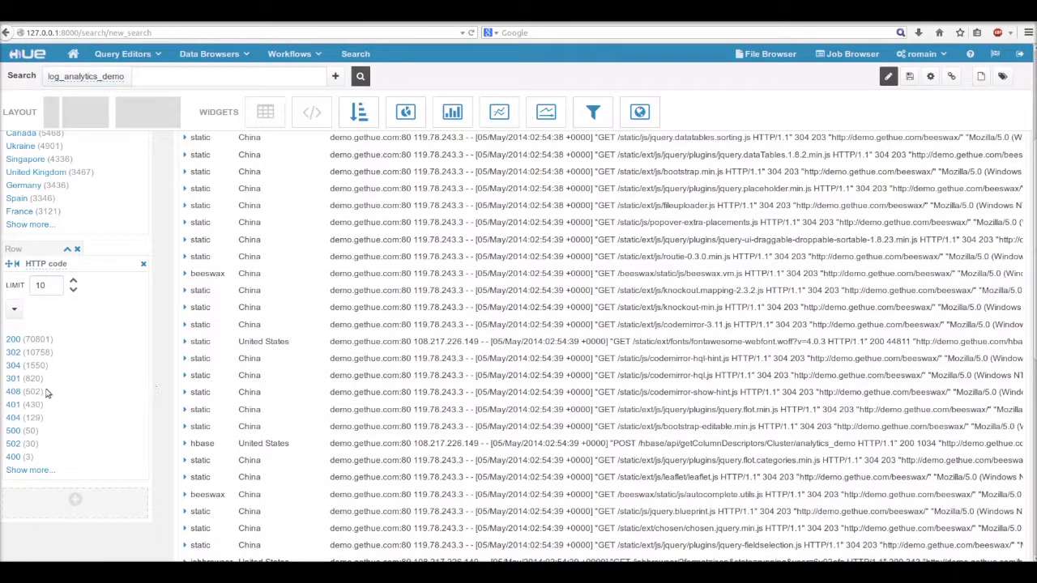
{"action": "left_click", "coordinate": [13, 418]}
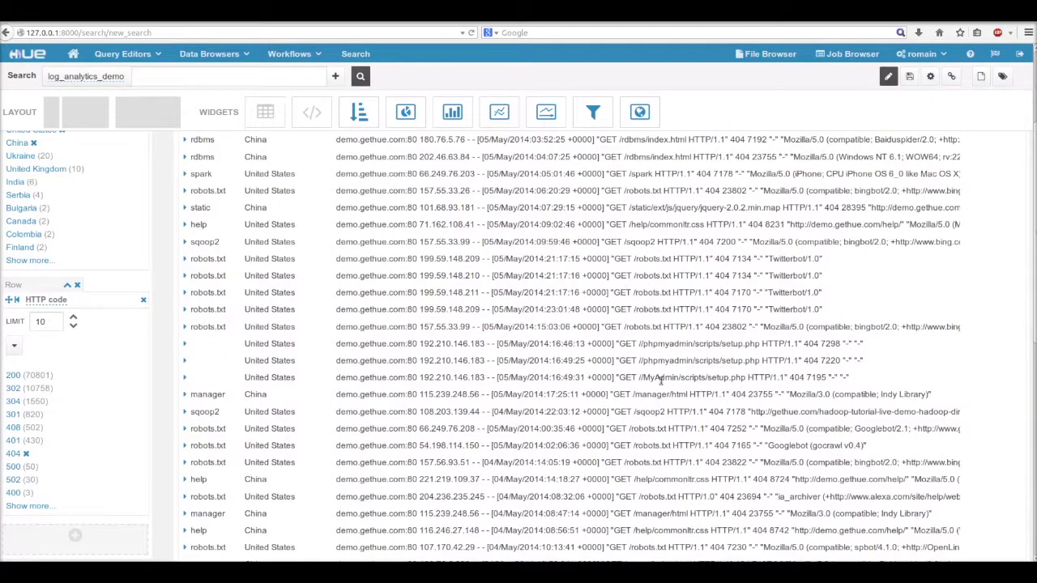
{"action": "left_click", "coordinate": [15, 456]}
{"action": "left_click", "coordinate": [14, 467]}
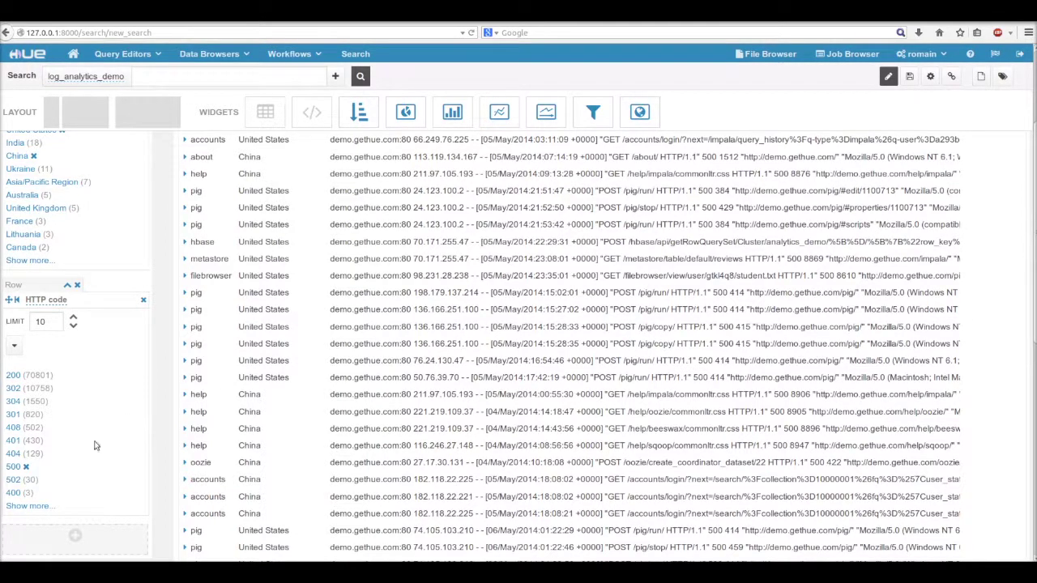
{"action": "left_click", "coordinate": [13, 467]}
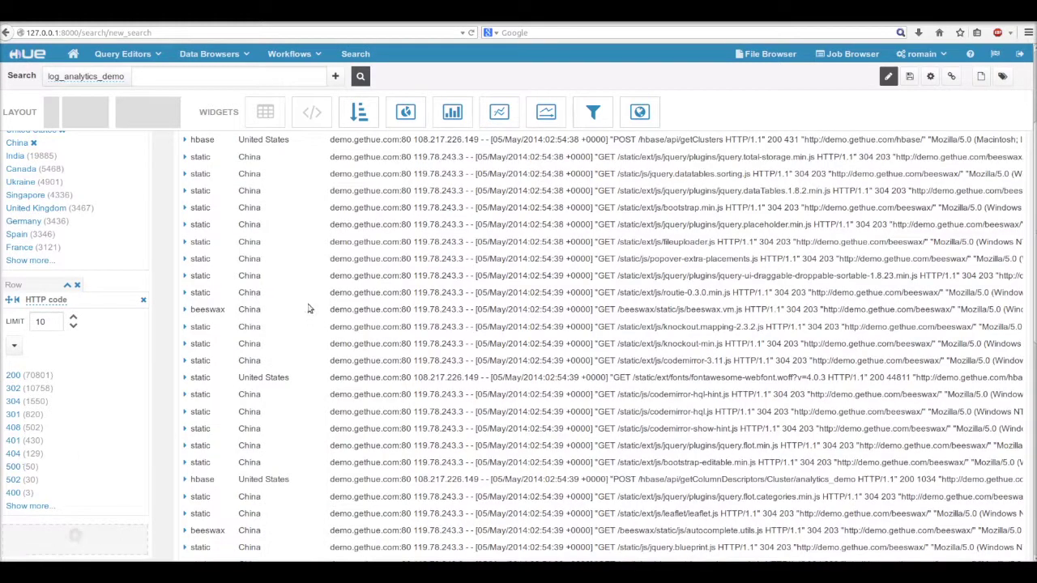
Step: Add a Histogram facet on the bytes field below the HTTP code facet
{"action": "left_click_drag", "start_coordinate": [359, 112], "coordinate": [121, 367]}
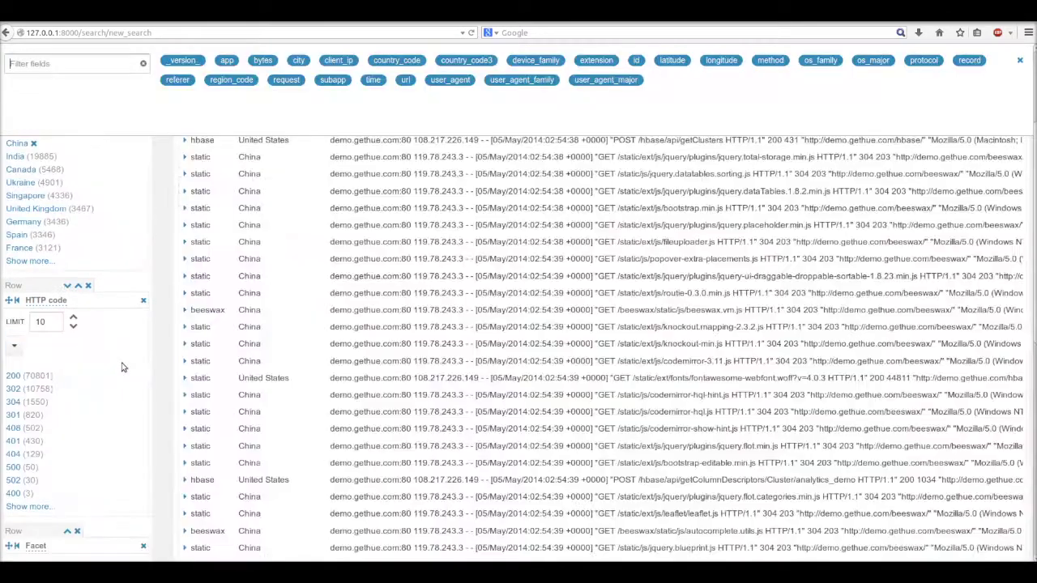
{"action": "type", "text": "by"}
{"action": "left_click", "coordinate": [64, 87]}
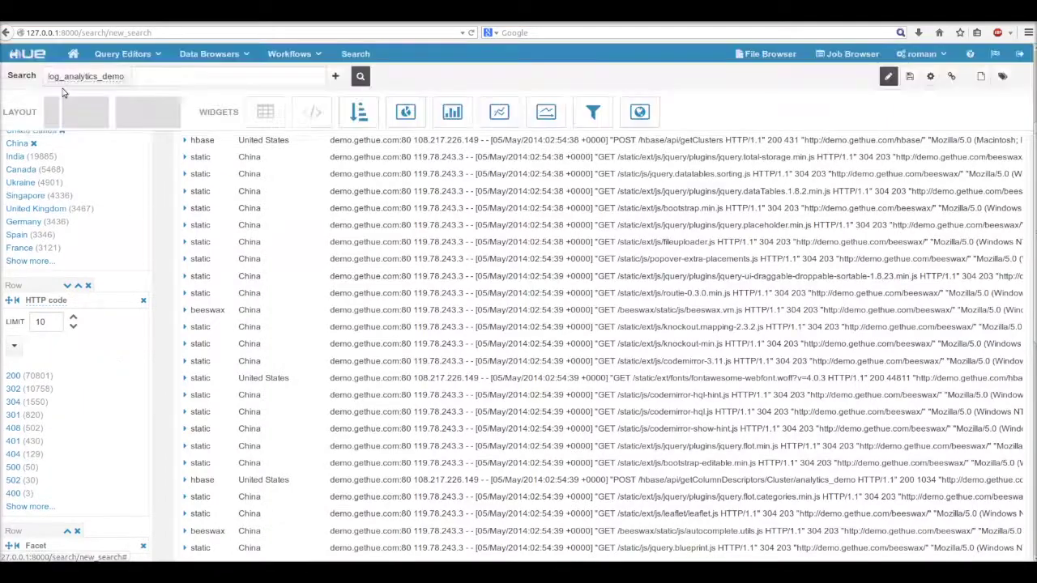
Step: Apply the 9000000 - 10000000 bytes range filter, then remove it
{"action": "scroll", "coordinate": [162, 324], "scroll_direction": "down", "scroll_amount": 4}
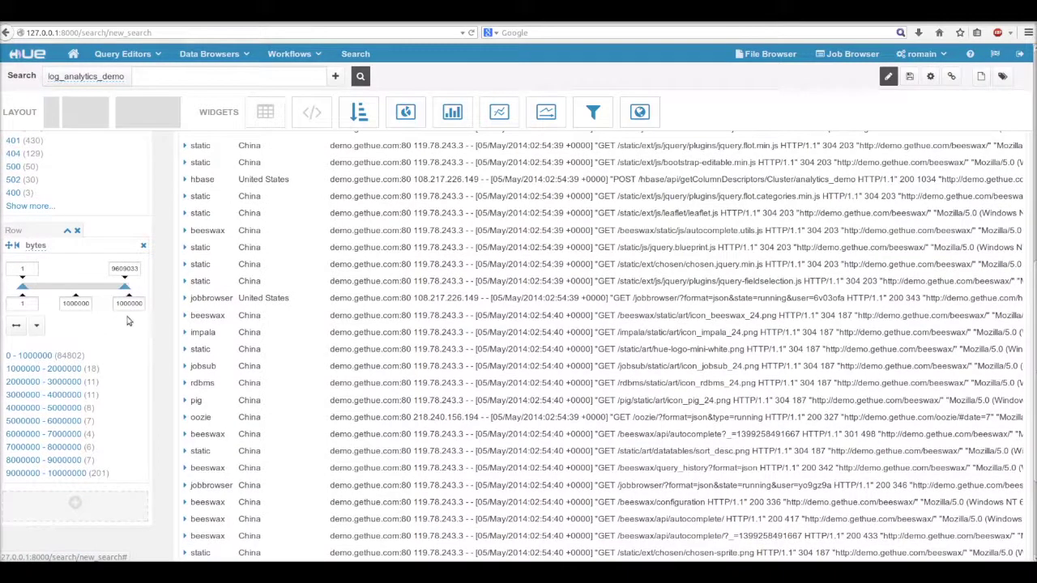
{"action": "left_click", "coordinate": [75, 473]}
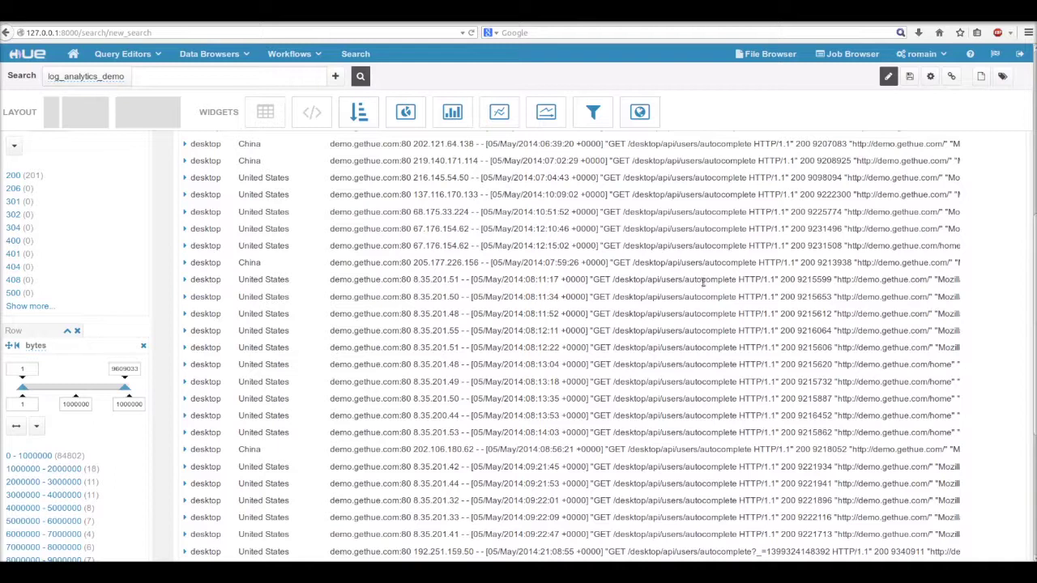
{"action": "scroll", "coordinate": [707, 312], "scroll_direction": "down", "scroll_amount": 1}
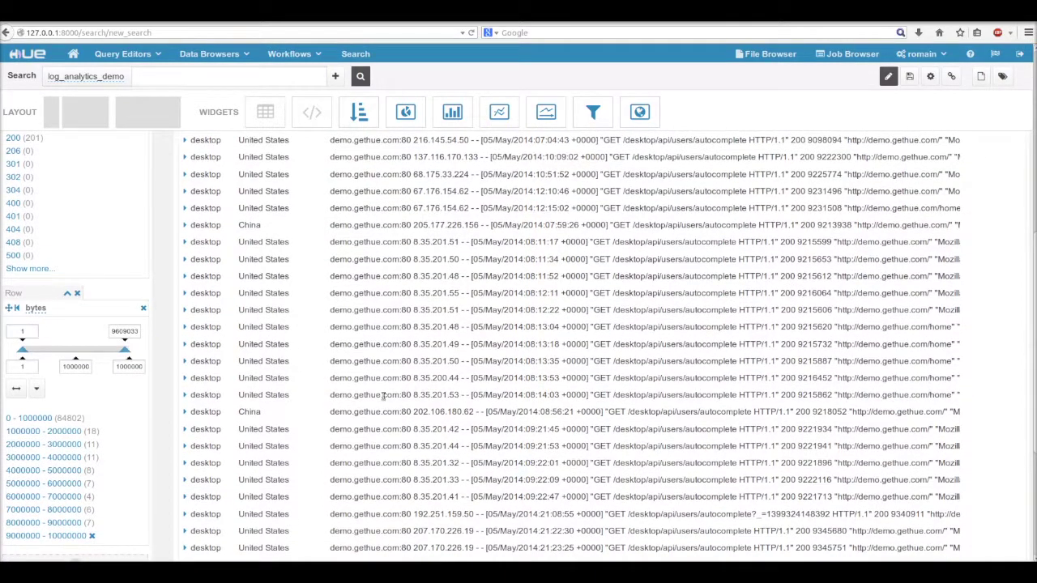
{"action": "left_click", "coordinate": [92, 536]}
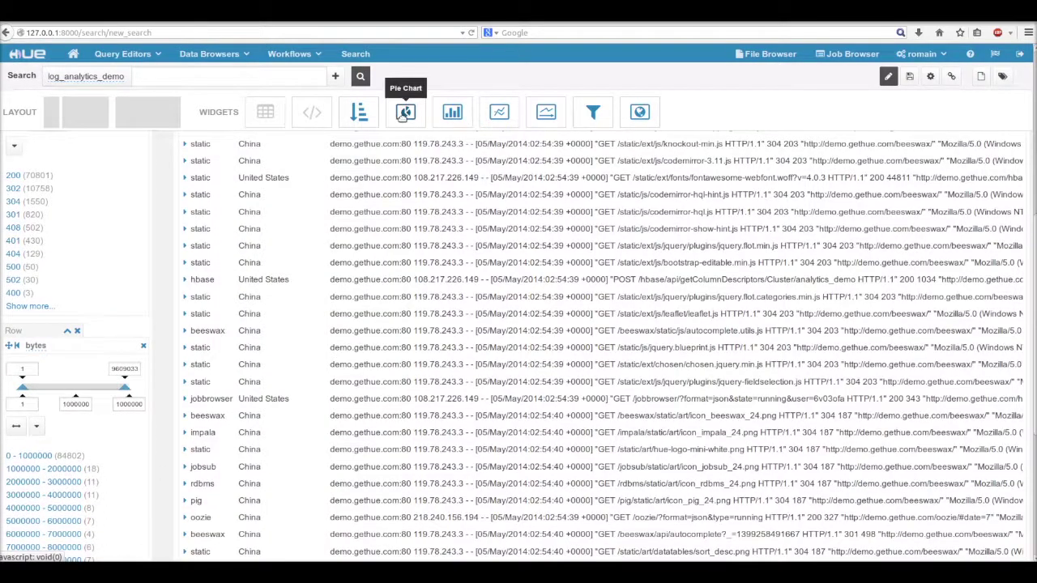
Step: Add a Pie Chart facet on the app field to the left column
{"action": "left_click_drag", "start_coordinate": [405, 115], "coordinate": [110, 453]}
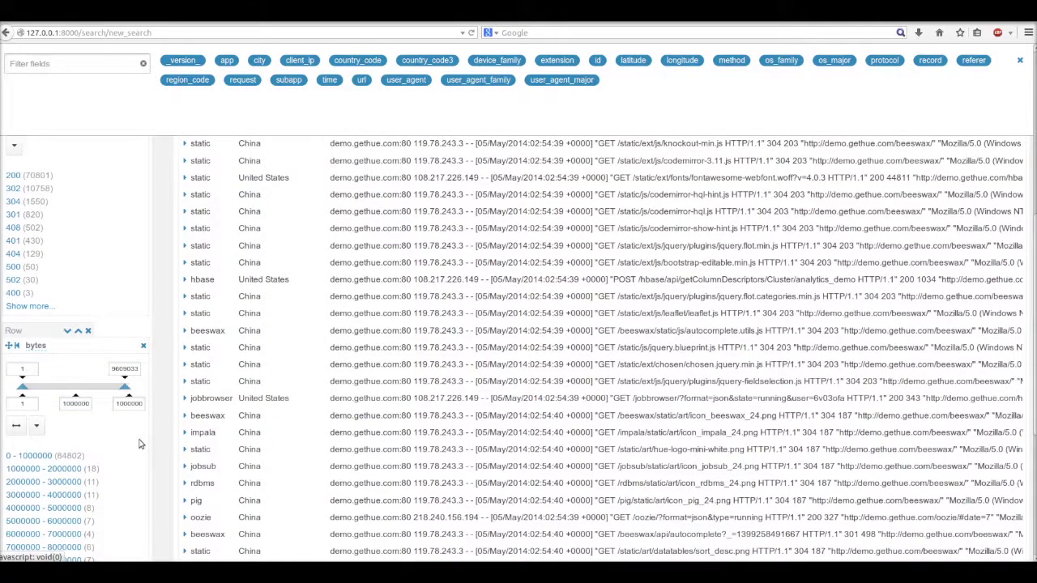
{"action": "type", "text": "ap"}
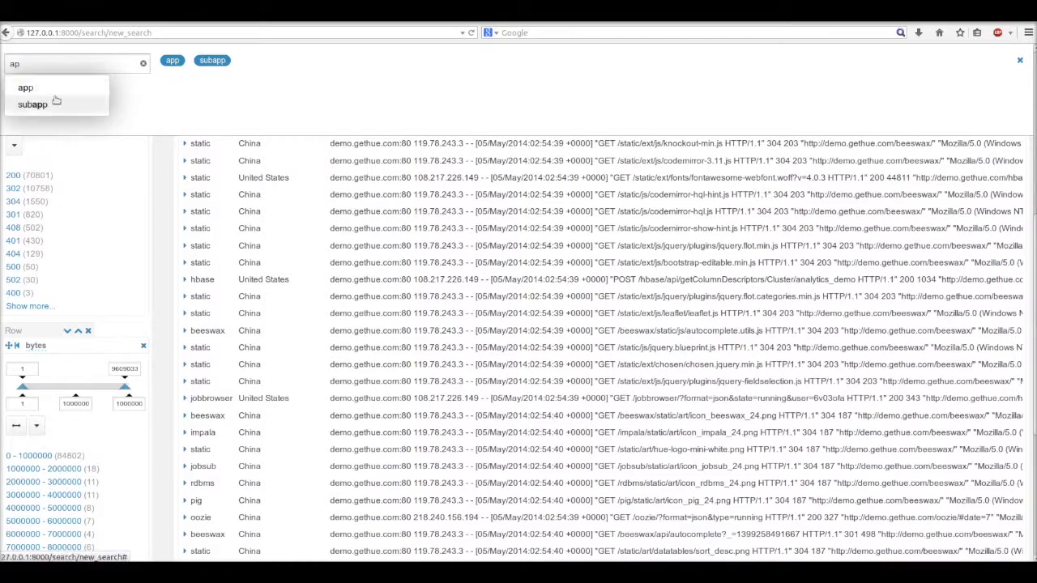
{"action": "left_click", "coordinate": [56, 99]}
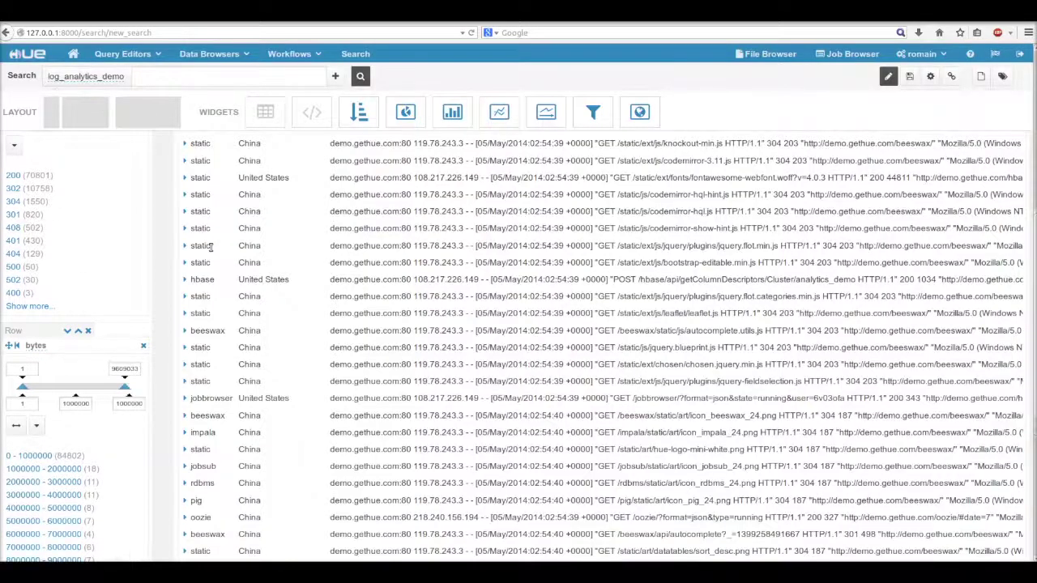
Step: Filter the app pie chart to the oozie and pig slices, leaving 16929 records
{"action": "scroll", "coordinate": [186, 308], "scroll_direction": "down", "scroll_amount": 4}
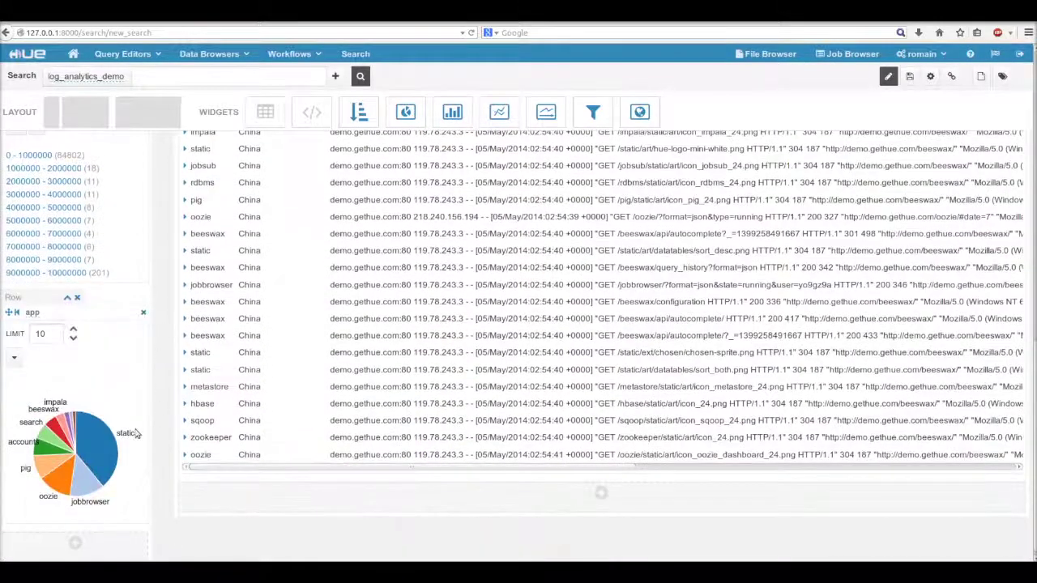
{"action": "left_click", "coordinate": [46, 477]}
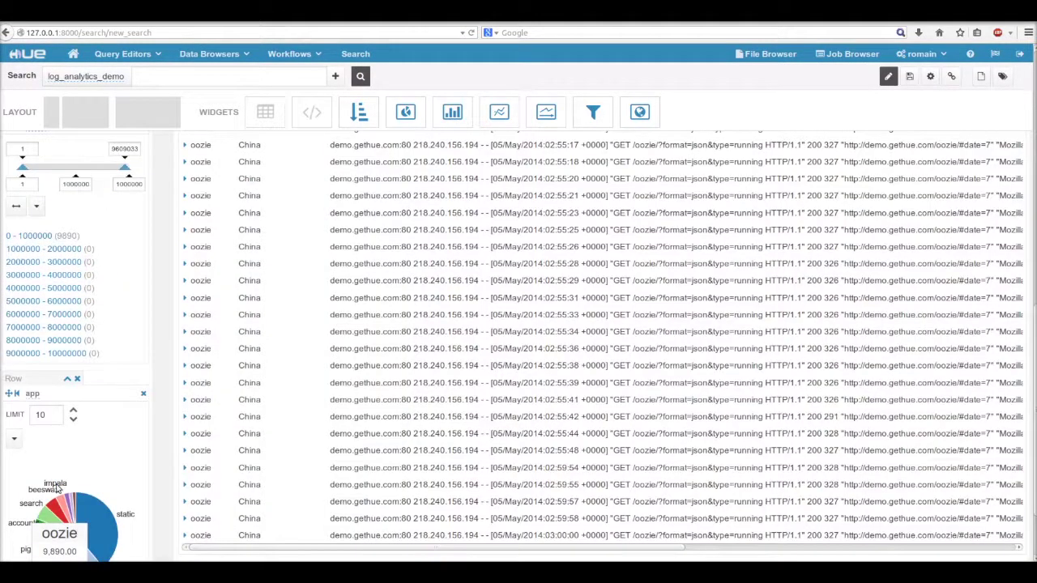
{"action": "scroll", "coordinate": [201, 312], "scroll_direction": "up", "scroll_amount": 10}
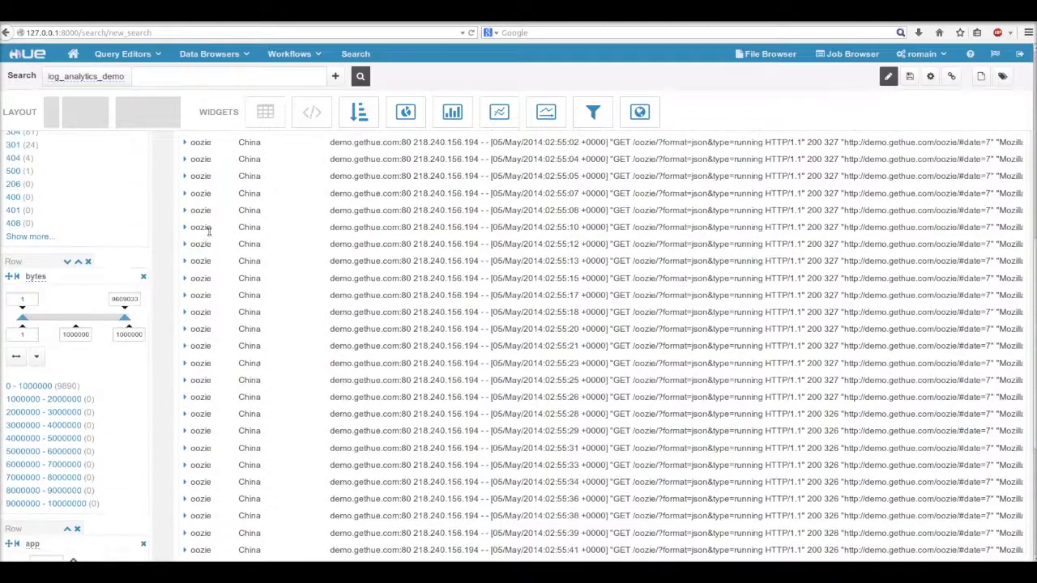
{"action": "scroll", "coordinate": [208, 199], "scroll_direction": "up", "scroll_amount": 2}
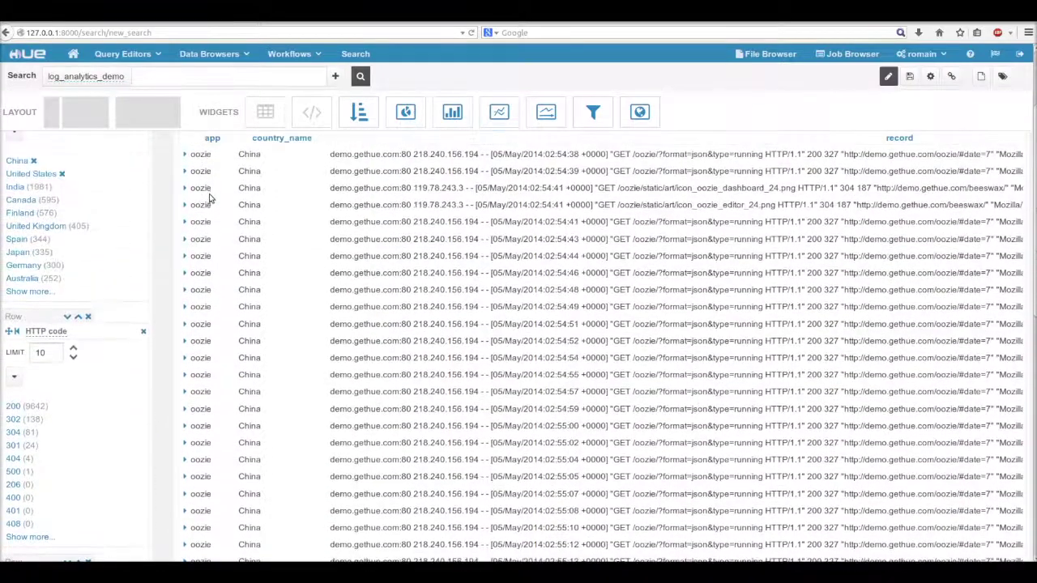
{"action": "scroll", "coordinate": [208, 171], "scroll_direction": "down", "scroll_amount": 12}
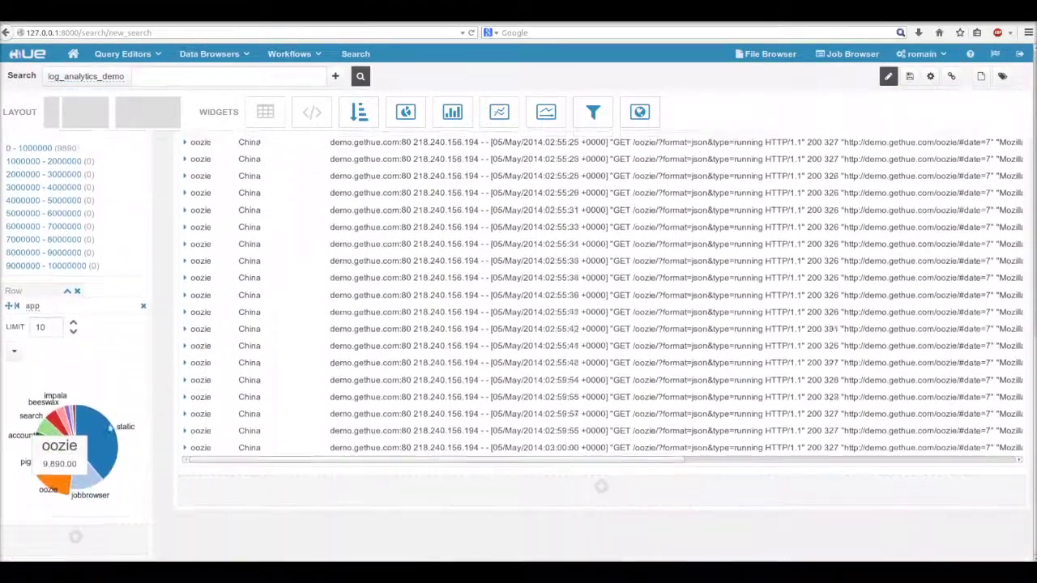
{"action": "left_click", "coordinate": [39, 465]}
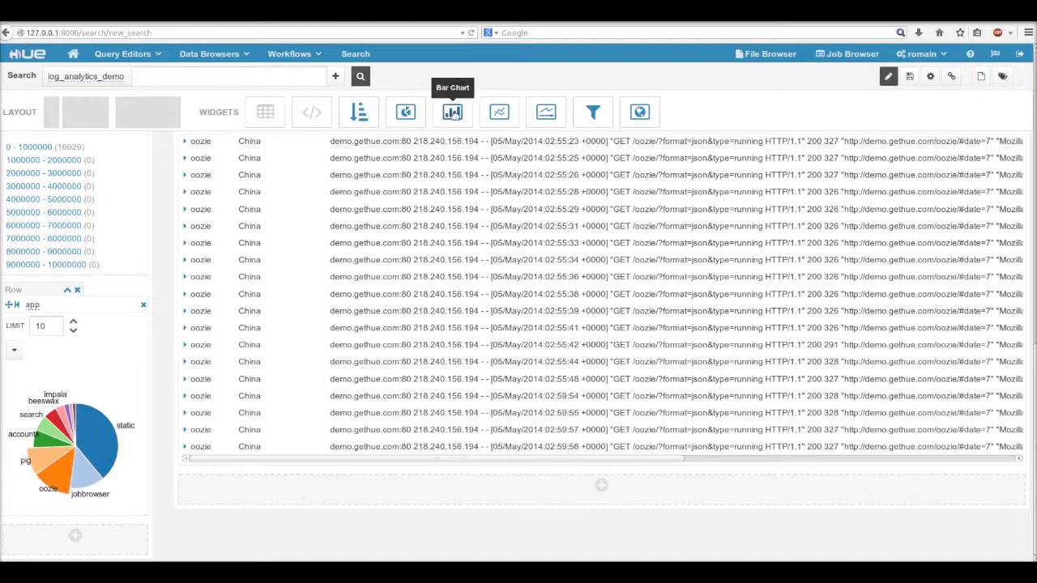
Step: Add a Bar Chart facet on the user_agent_family field
{"action": "left_click_drag", "start_coordinate": [454, 114], "coordinate": [98, 164]}
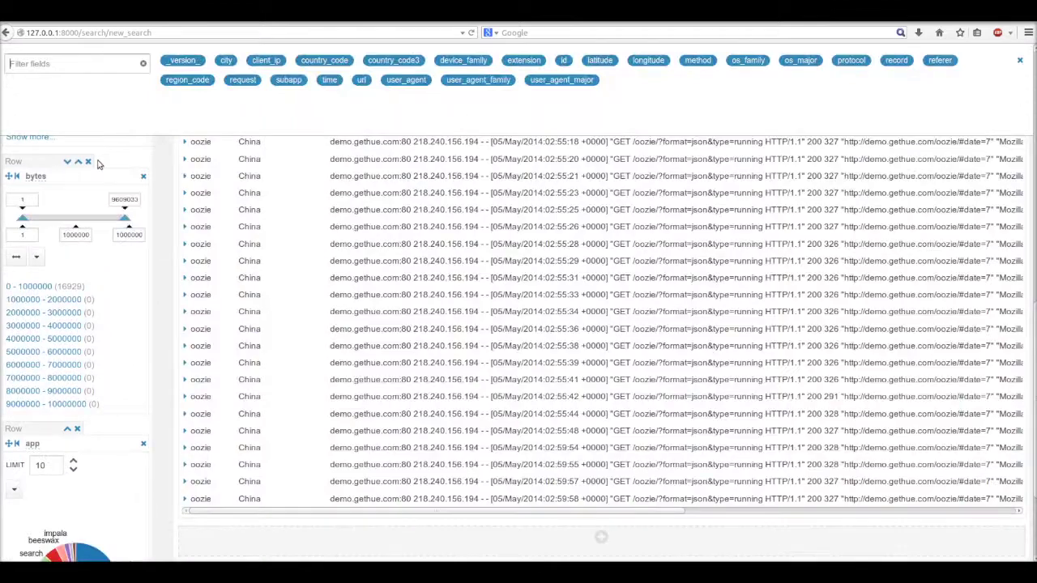
{"action": "type", "text": "fam"}
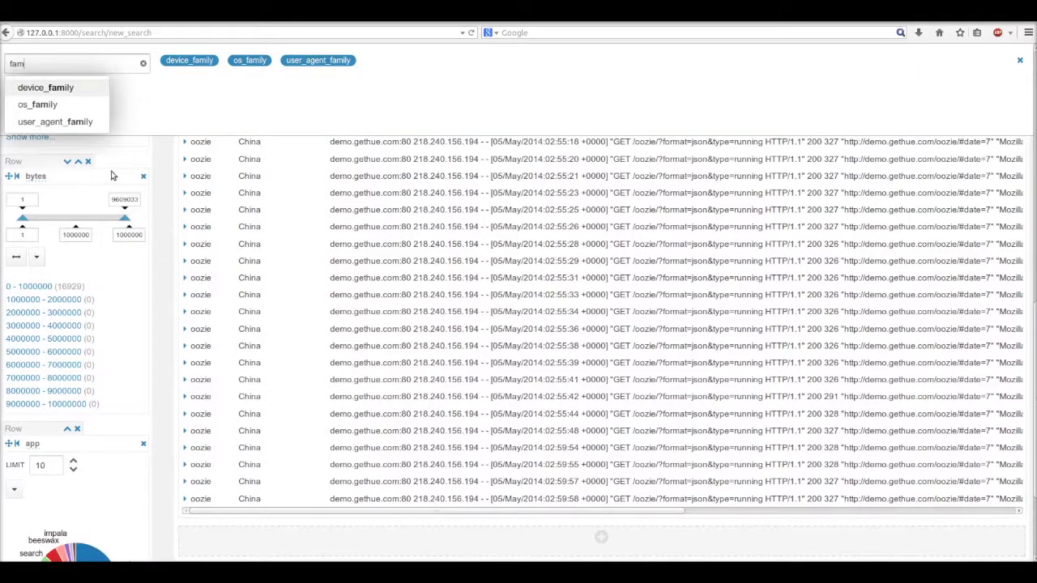
{"action": "left_click", "coordinate": [81, 122]}
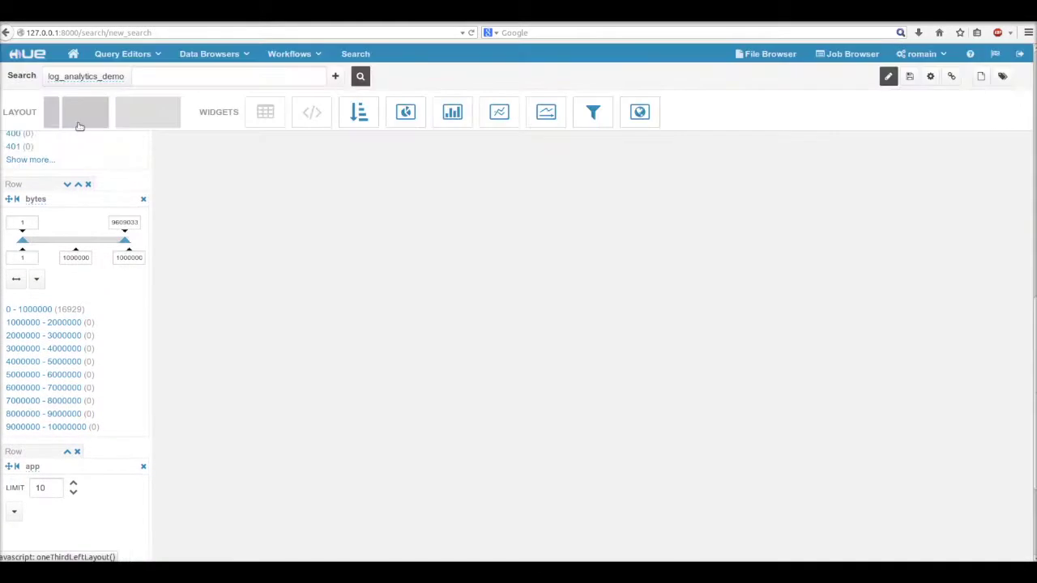
Step: Move the user_agent_family chart to the top of the sidebar and limit it to 3 values
{"action": "scroll", "coordinate": [165, 203], "scroll_direction": "up", "scroll_amount": 5}
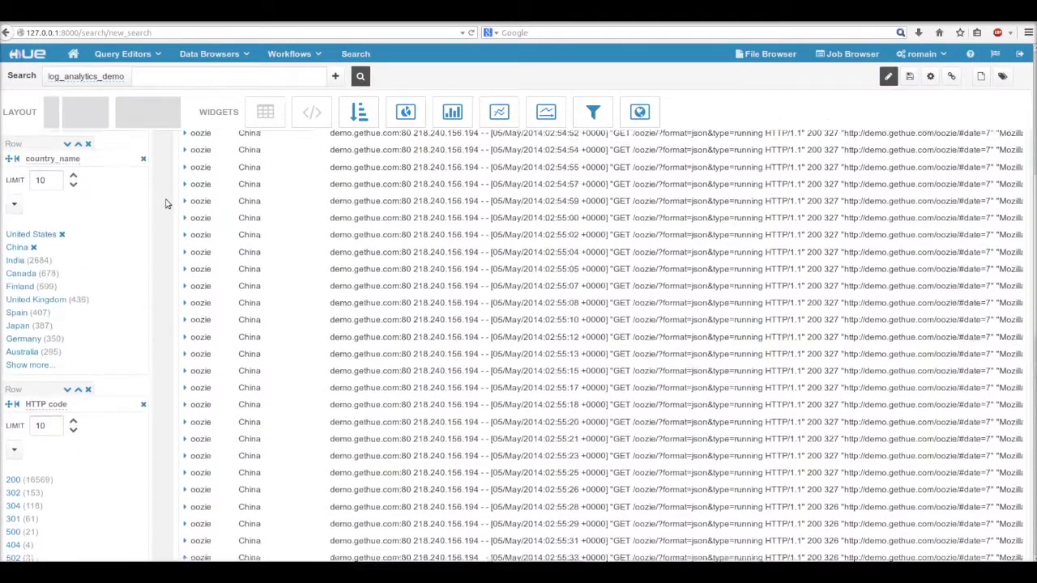
{"action": "scroll", "coordinate": [165, 203], "scroll_direction": "up", "scroll_amount": 4}
{"action": "left_click_drag", "start_coordinate": [48, 153], "coordinate": [30, 220]}
{"action": "type", "text": "3"}
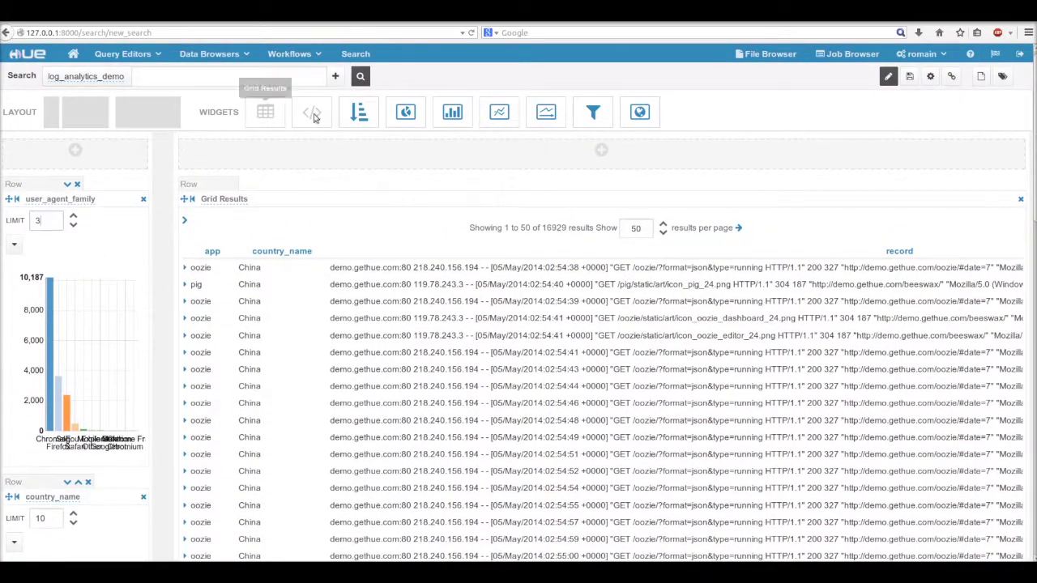
{"action": "left_click", "coordinate": [361, 77]}
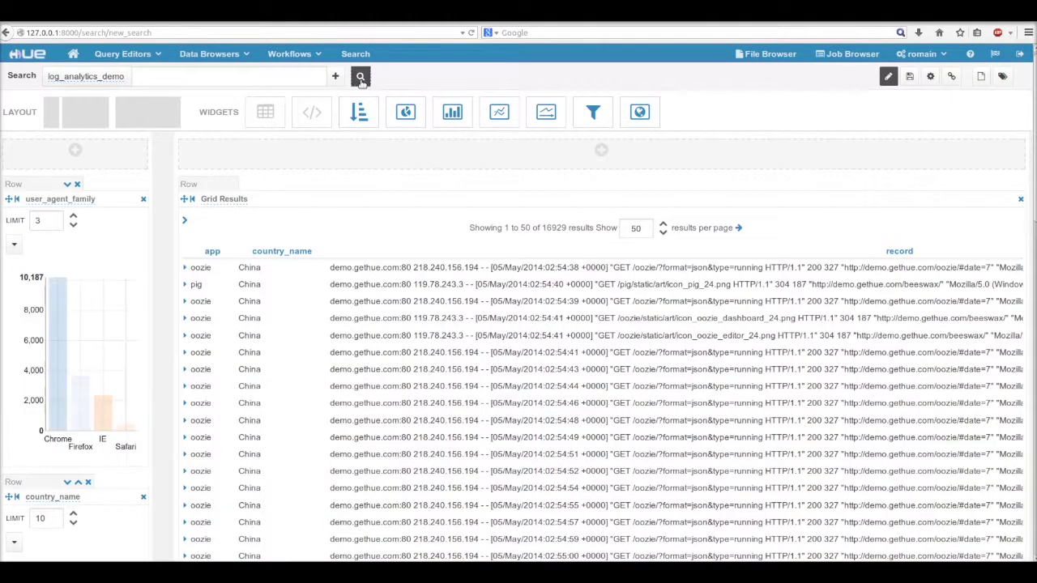
{"action": "mouse_move", "coordinate": [60, 362]}
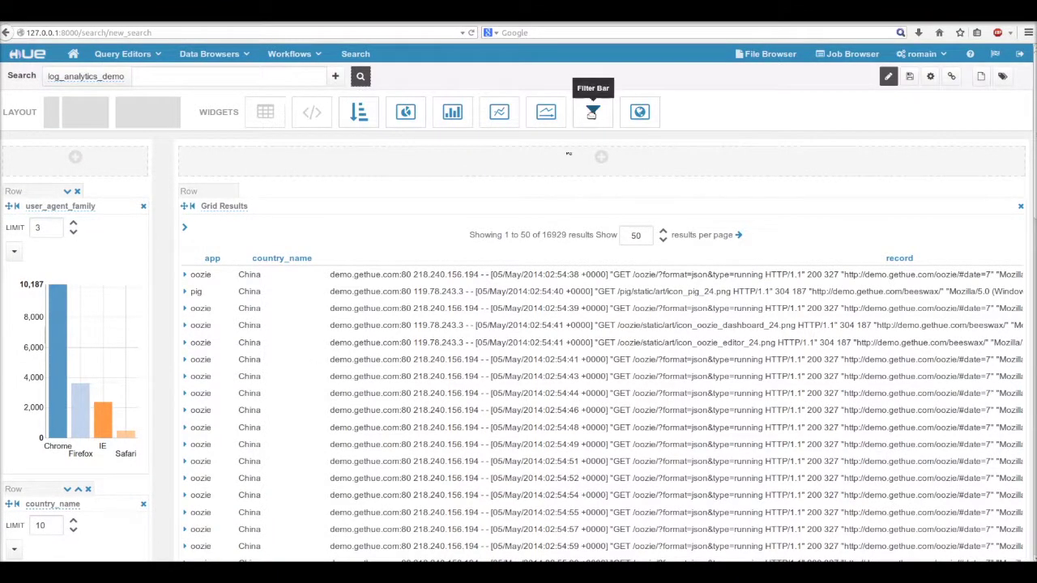
Step: Filter to Chrome, add a Filter Bar to the empty top row, and clear the browser filter
{"action": "left_click", "coordinate": [57, 354]}
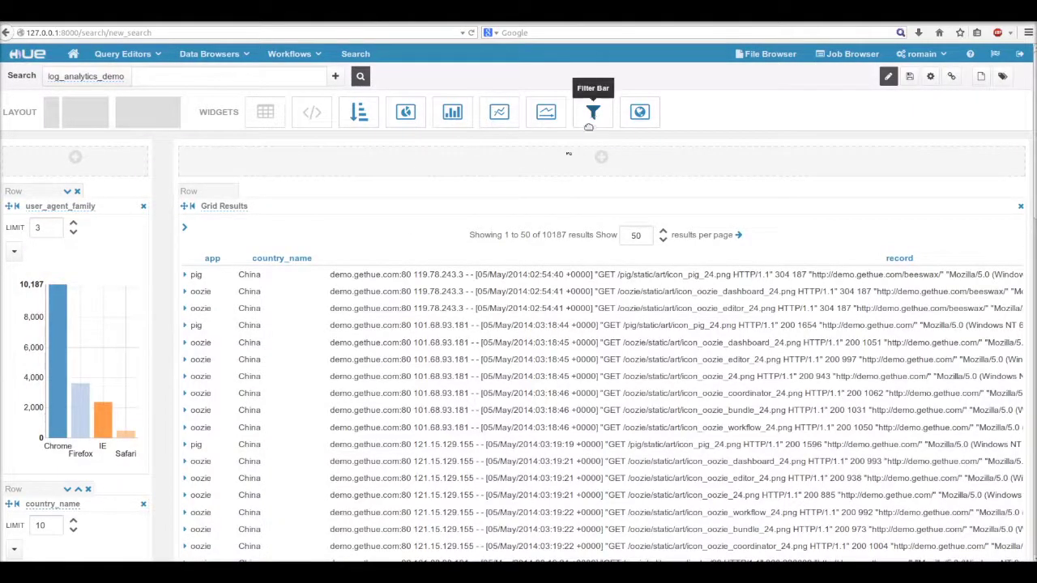
{"action": "left_click_drag", "start_coordinate": [589, 126], "coordinate": [560, 160]}
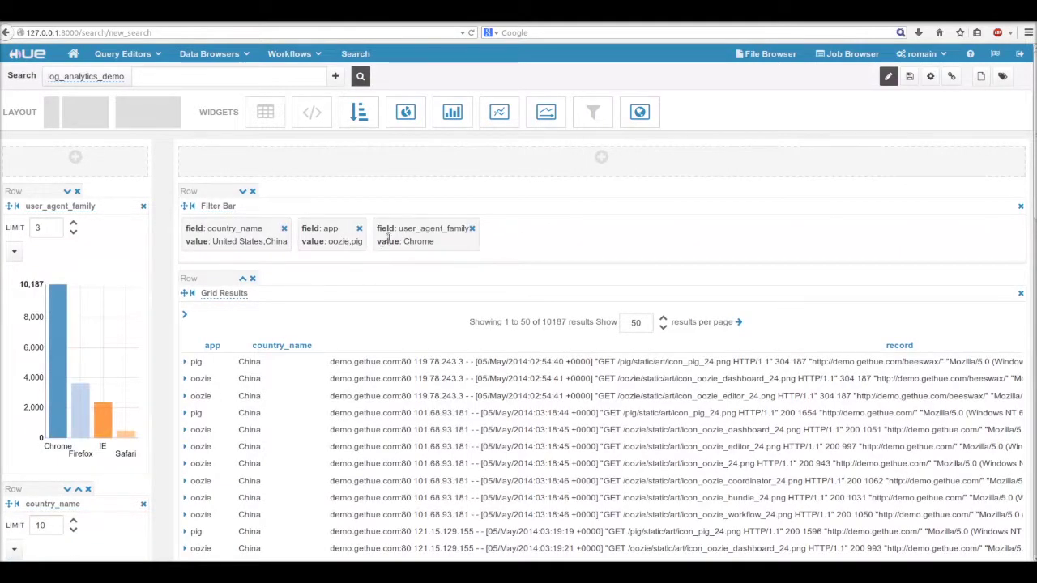
{"action": "left_click", "coordinate": [472, 229]}
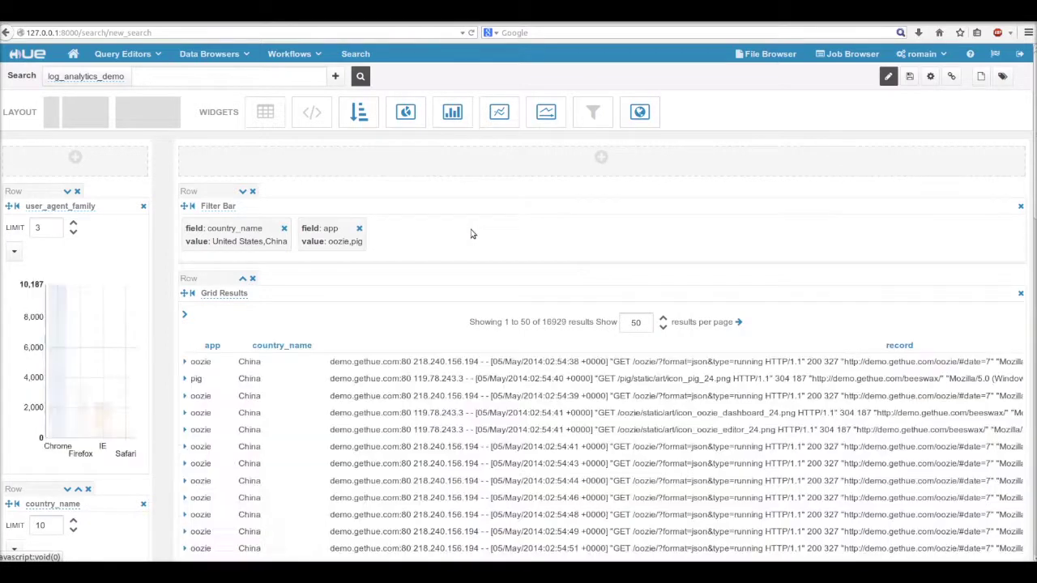
Step: Try Chrome, Firefox and IE browser filters, then clear the user_agent_family filter
{"action": "scroll", "coordinate": [466, 235], "scroll_direction": "down", "scroll_amount": 1}
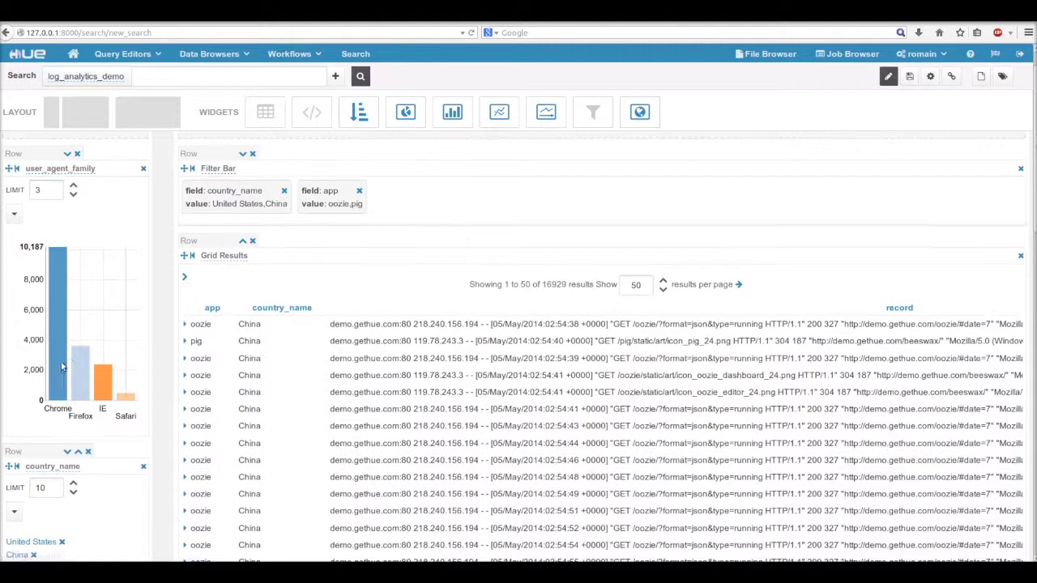
{"action": "left_click", "coordinate": [61, 369]}
{"action": "left_click", "coordinate": [81, 377]}
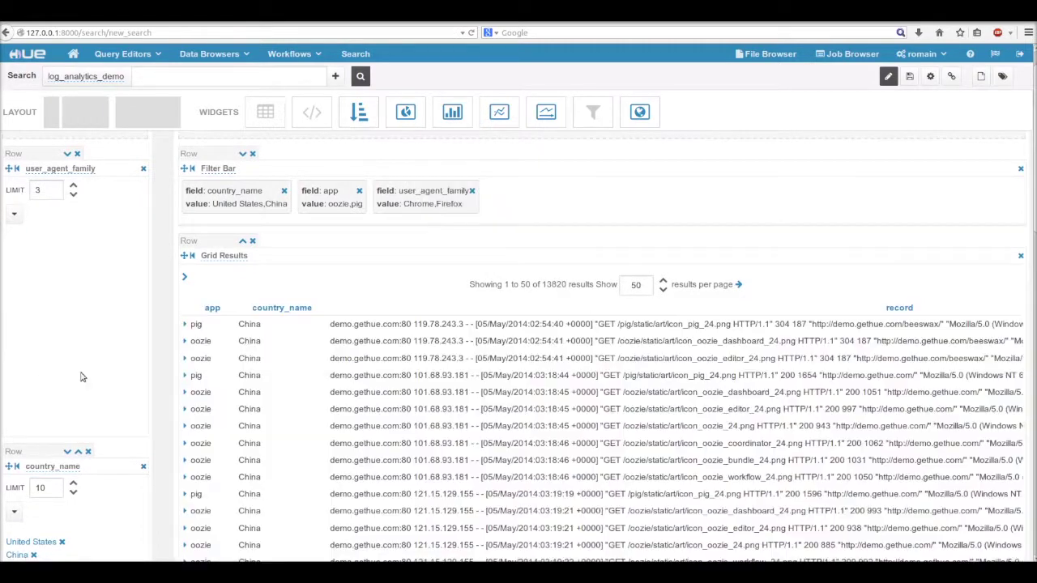
{"action": "left_click", "coordinate": [103, 381]}
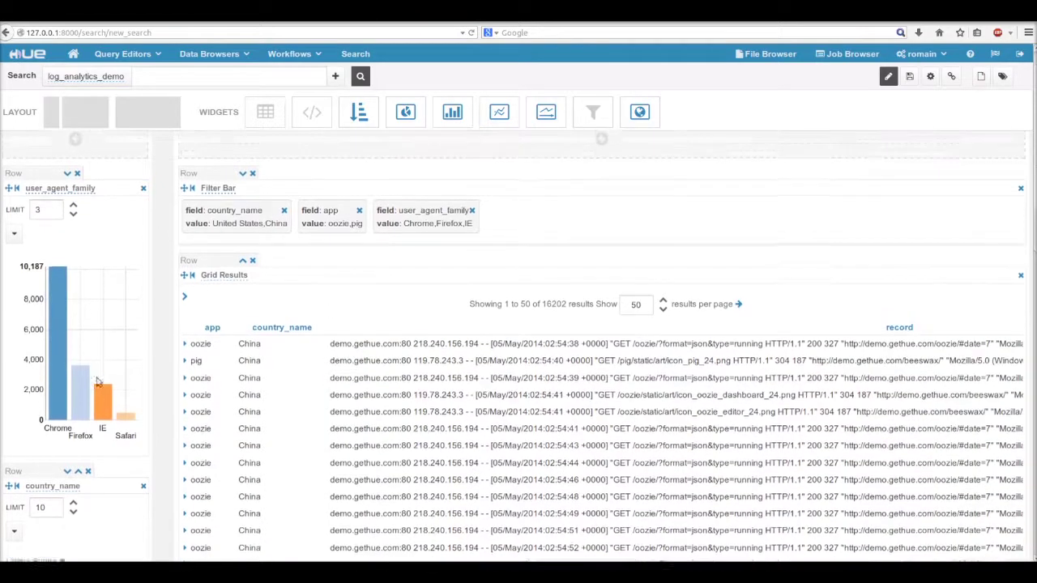
{"action": "left_click", "coordinate": [103, 414]}
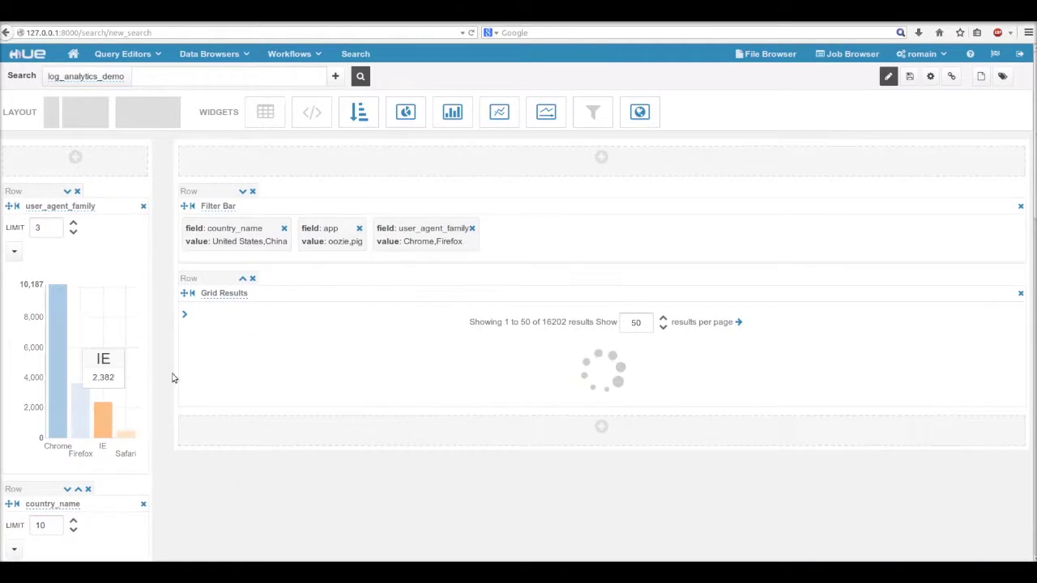
{"action": "left_click", "coordinate": [472, 229]}
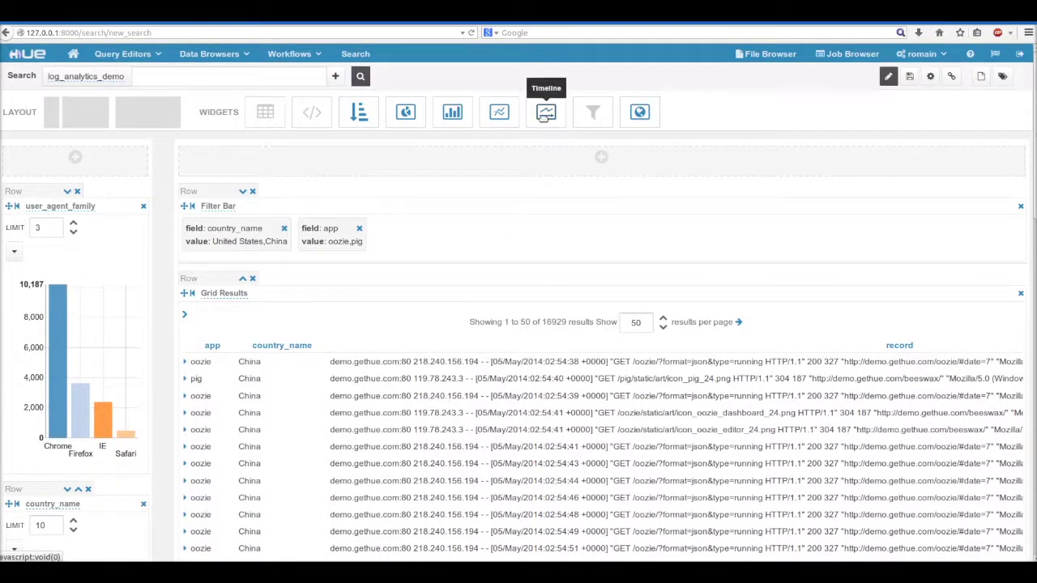
Step: Add a time-field Timeline below the Filter Bar and select 5 May 08:00–6 May 22:00, leaving 8989 results
{"action": "left_click_drag", "start_coordinate": [546, 113], "coordinate": [526, 167]}
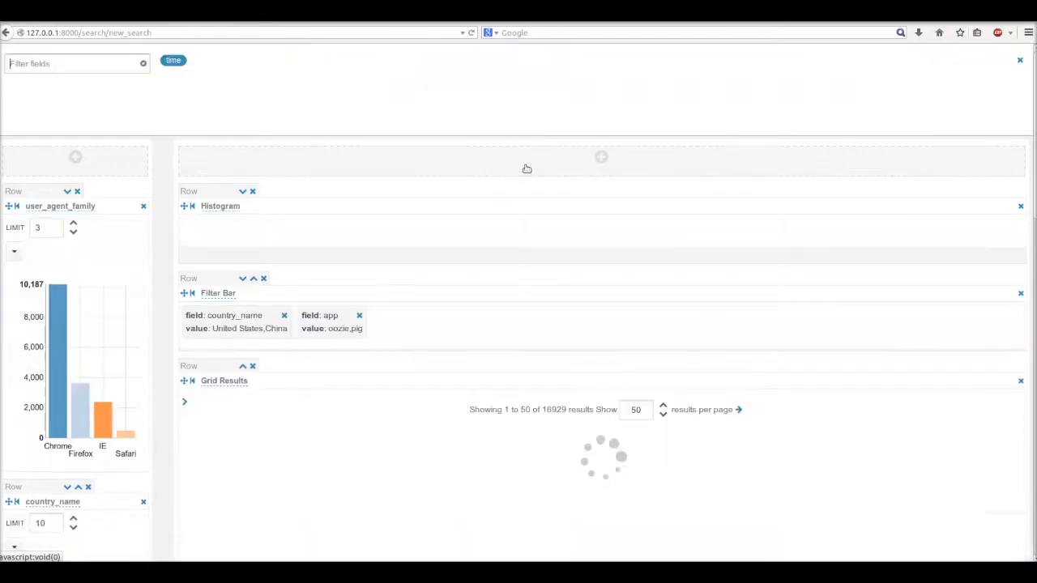
{"action": "left_click", "coordinate": [172, 61]}
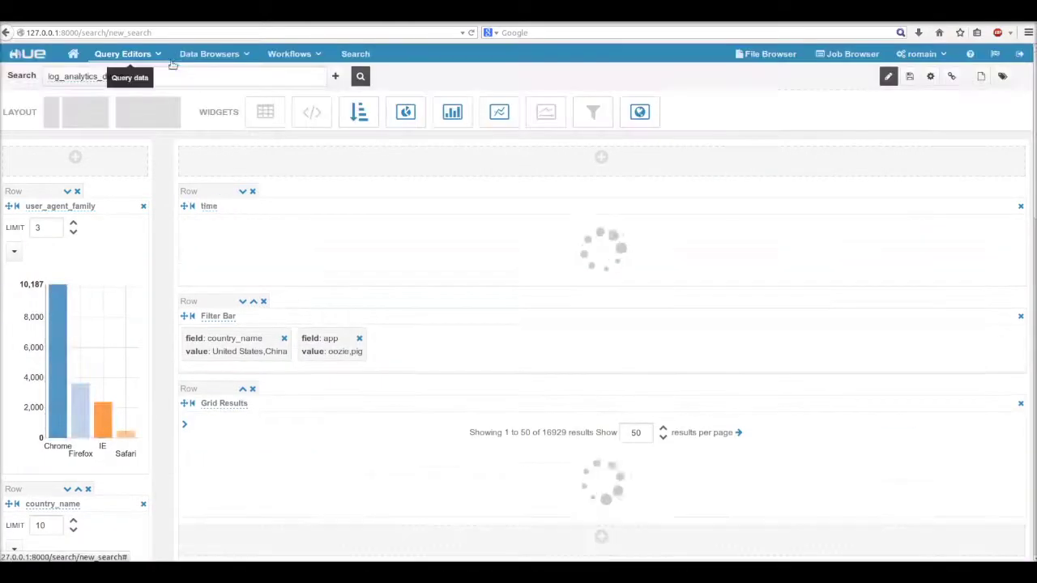
{"action": "left_click", "coordinate": [241, 192]}
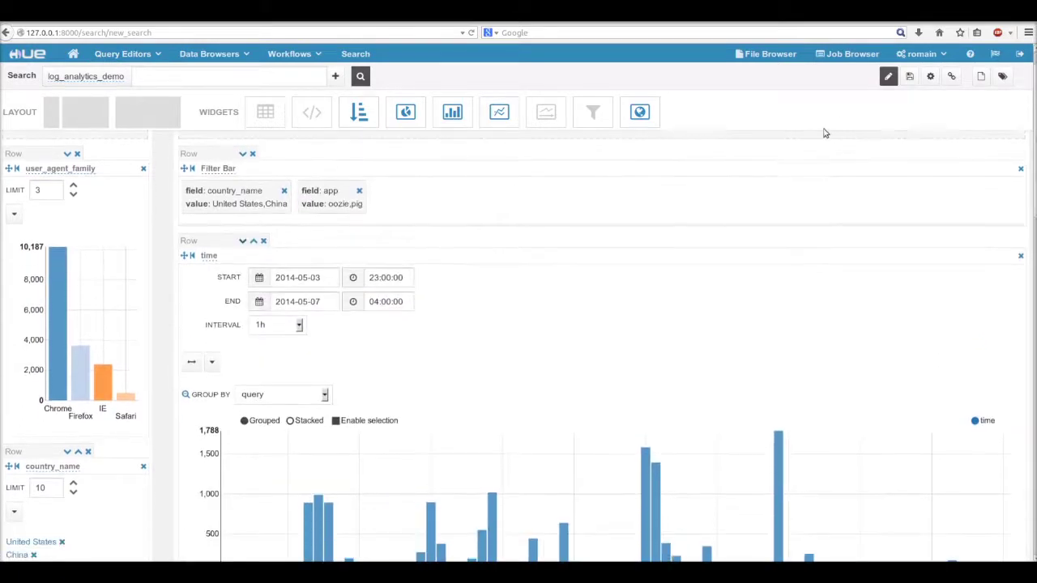
{"action": "left_click", "coordinate": [888, 79]}
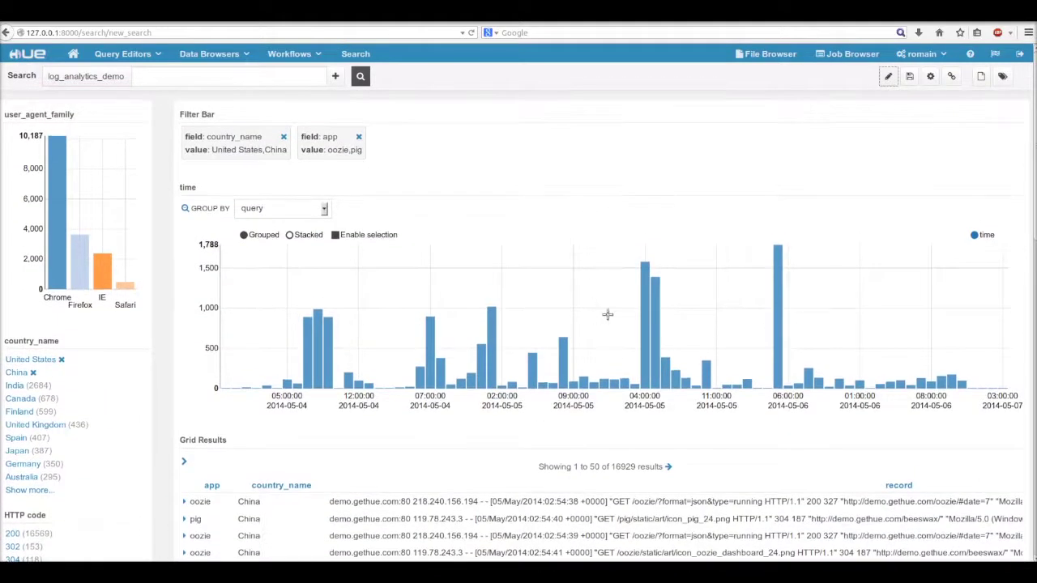
{"action": "left_click_drag", "start_coordinate": [570, 326], "coordinate": [949, 332]}
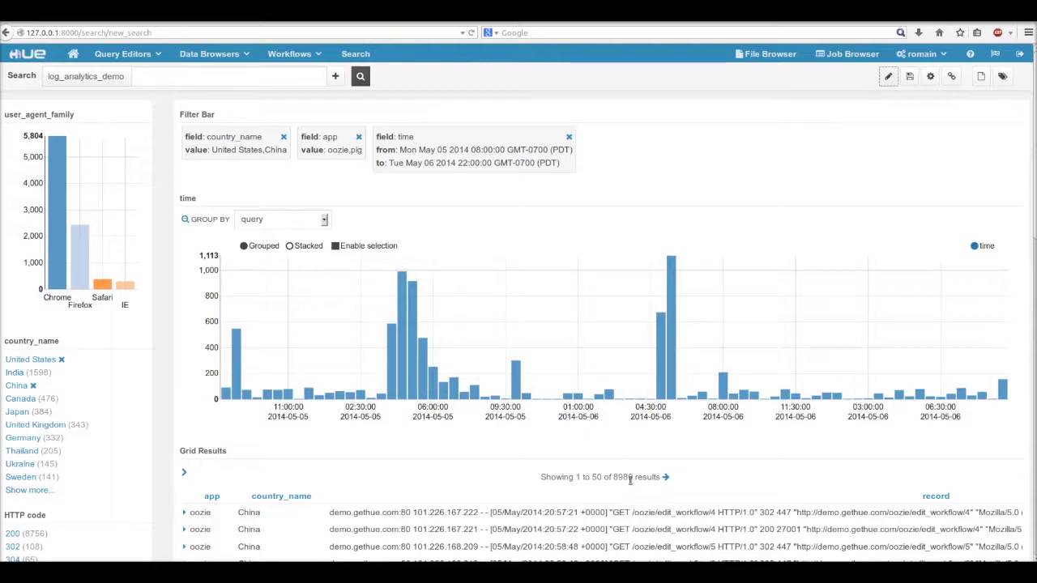
Step: Group the time chart by country_name as stacked bars, add India to the filter, and toggle China's series
{"action": "left_click", "coordinate": [318, 219]}
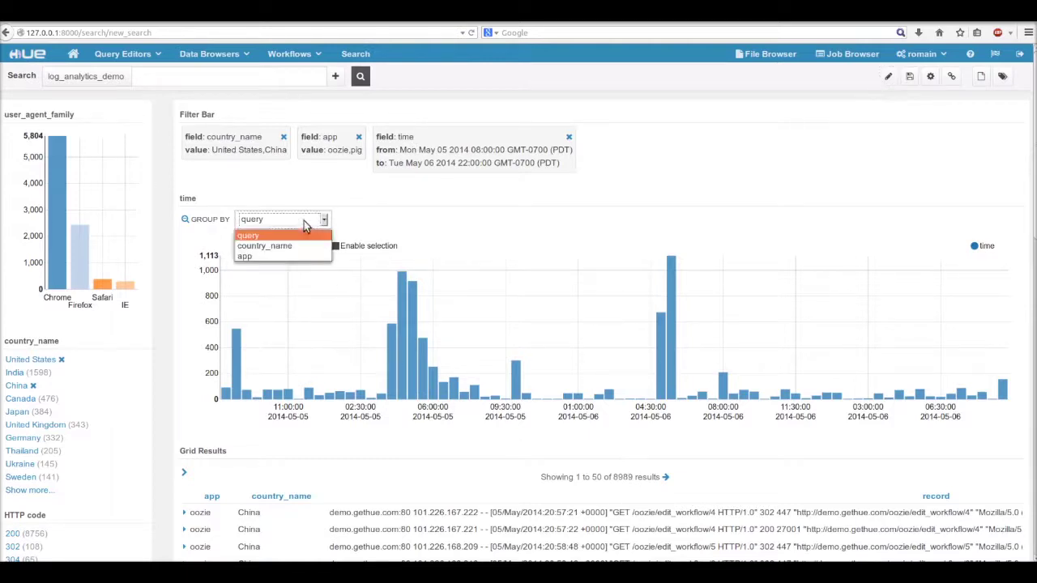
{"action": "left_click", "coordinate": [298, 243]}
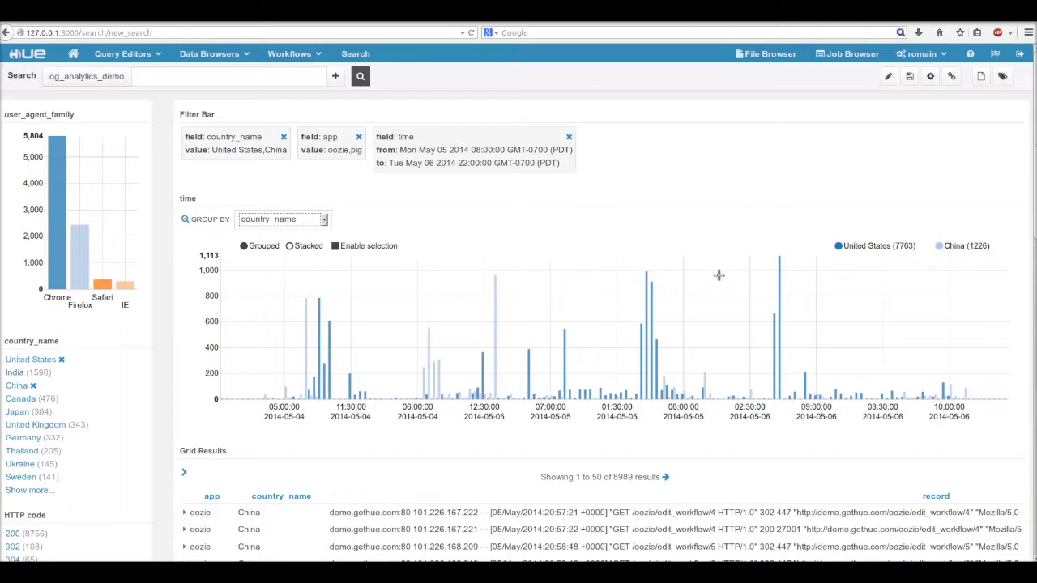
{"action": "left_click", "coordinate": [290, 246]}
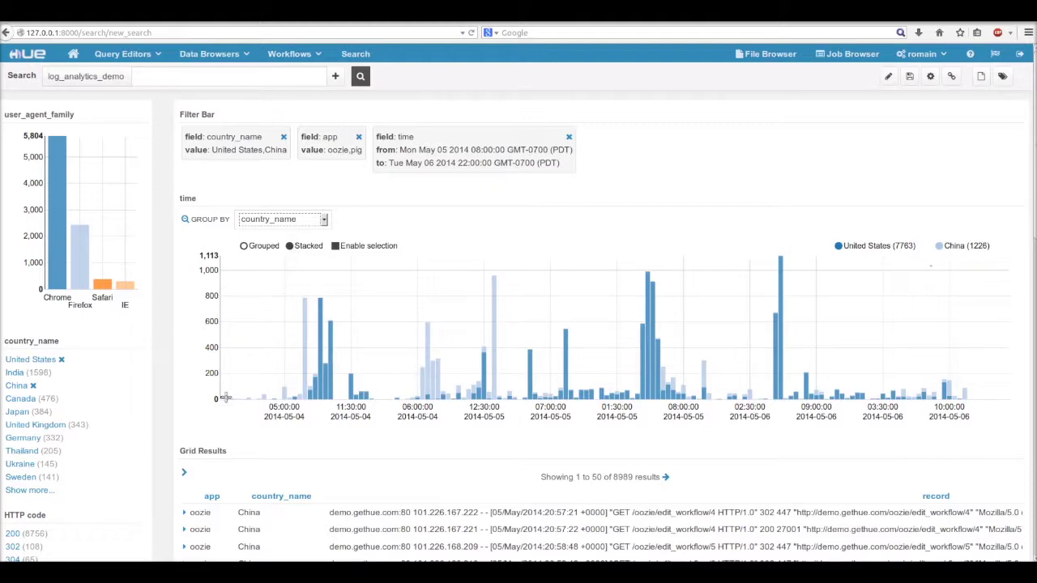
{"action": "left_click", "coordinate": [14, 374]}
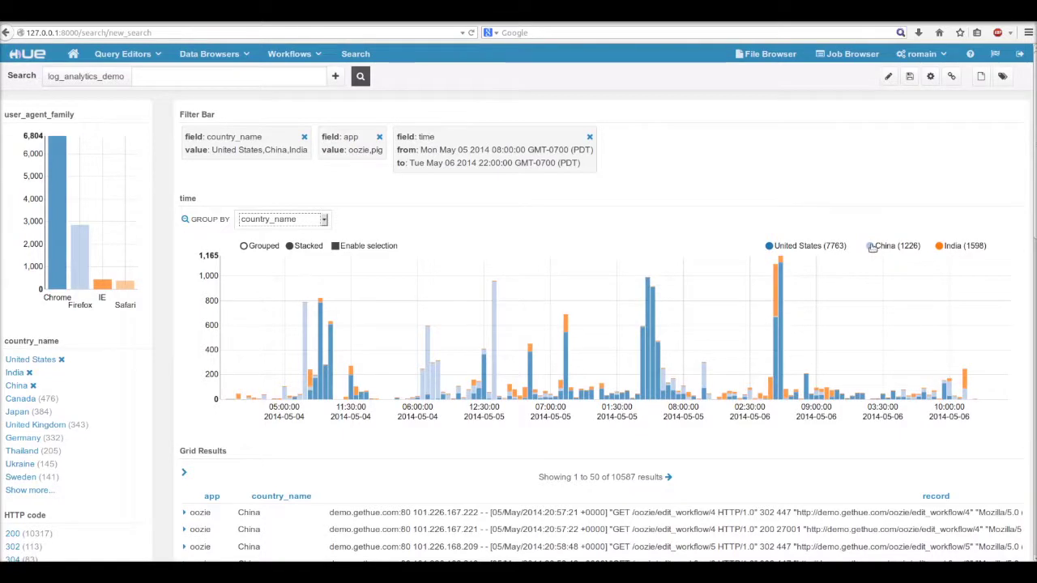
{"action": "left_click", "coordinate": [872, 248]}
Step: Add a Gradient Map widget on country_code3 and move it below the Filter Bar
{"action": "left_click", "coordinate": [888, 77]}
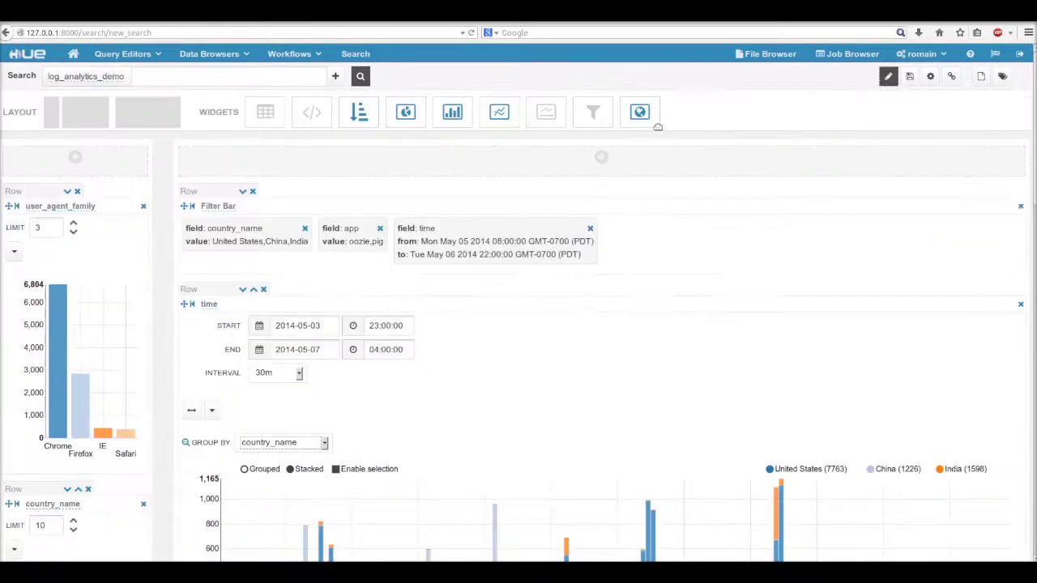
{"action": "left_click_drag", "start_coordinate": [640, 113], "coordinate": [616, 162]}
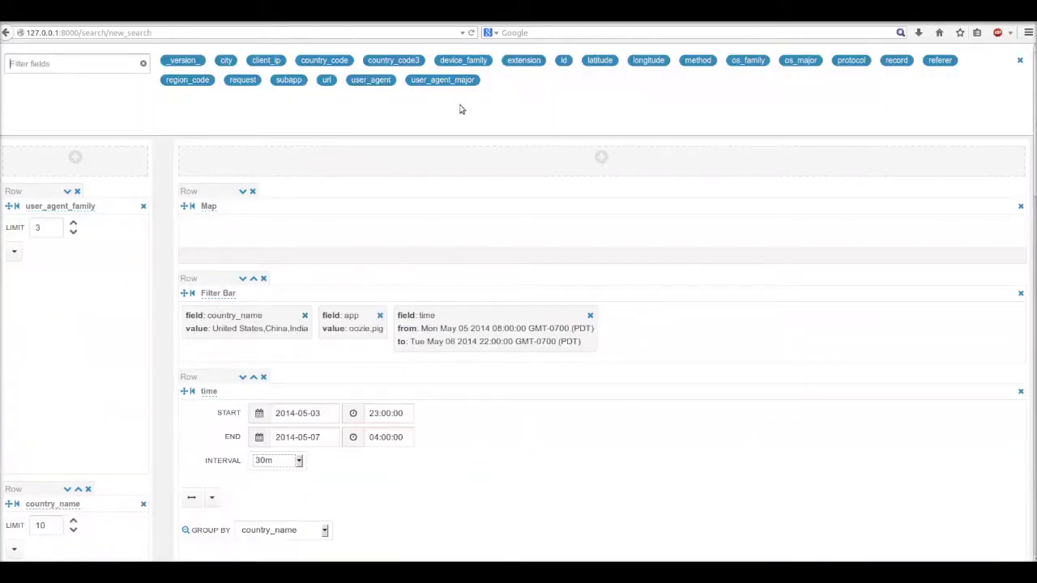
{"action": "left_click", "coordinate": [394, 61]}
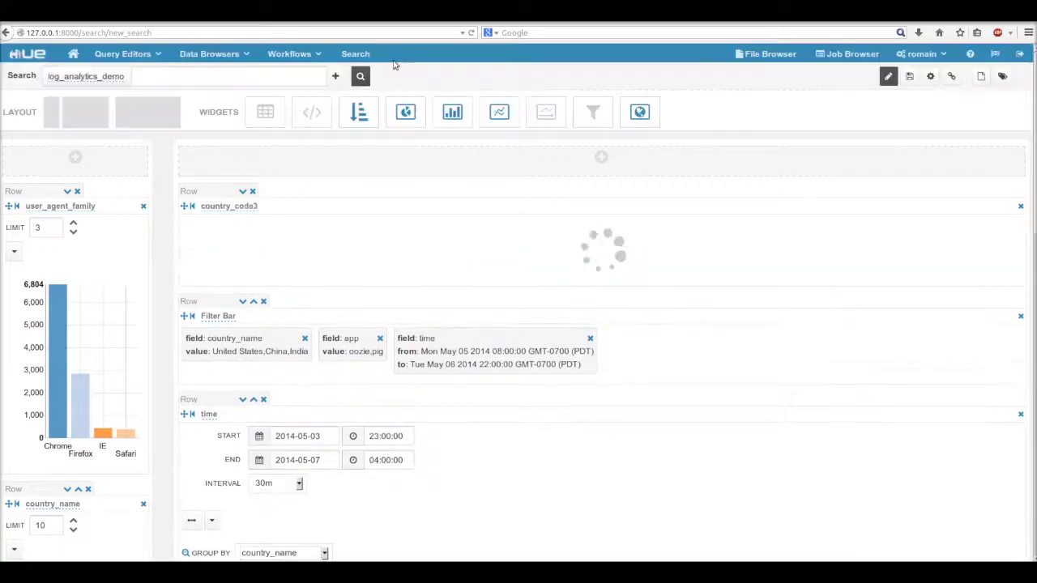
{"action": "left_click", "coordinate": [242, 193]}
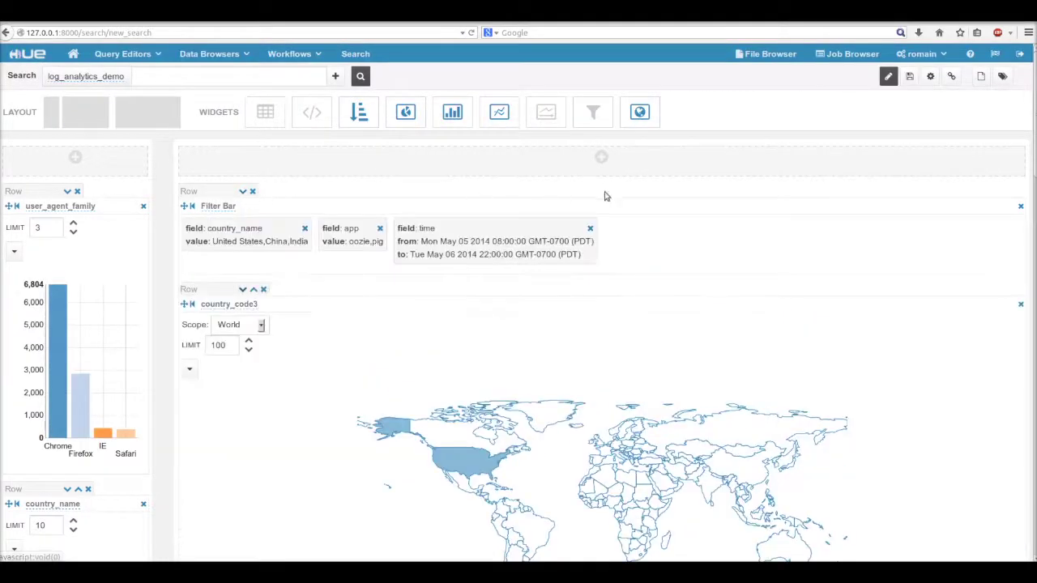
Step: Remove the country_name, app and time filters from the dashboard
{"action": "scroll", "coordinate": [690, 205], "scroll_direction": "down", "scroll_amount": 2}
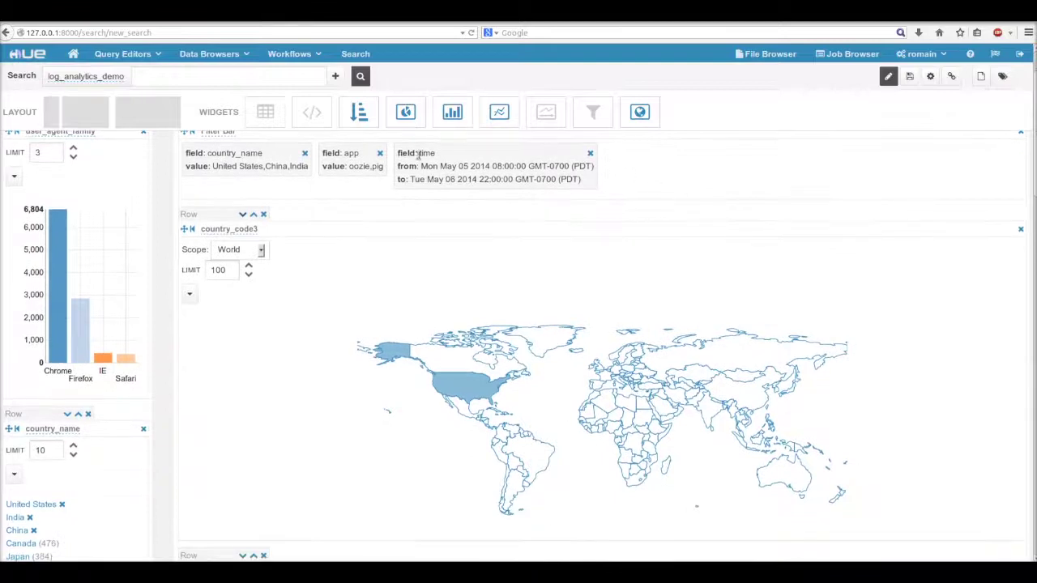
{"action": "left_click", "coordinate": [304, 154]}
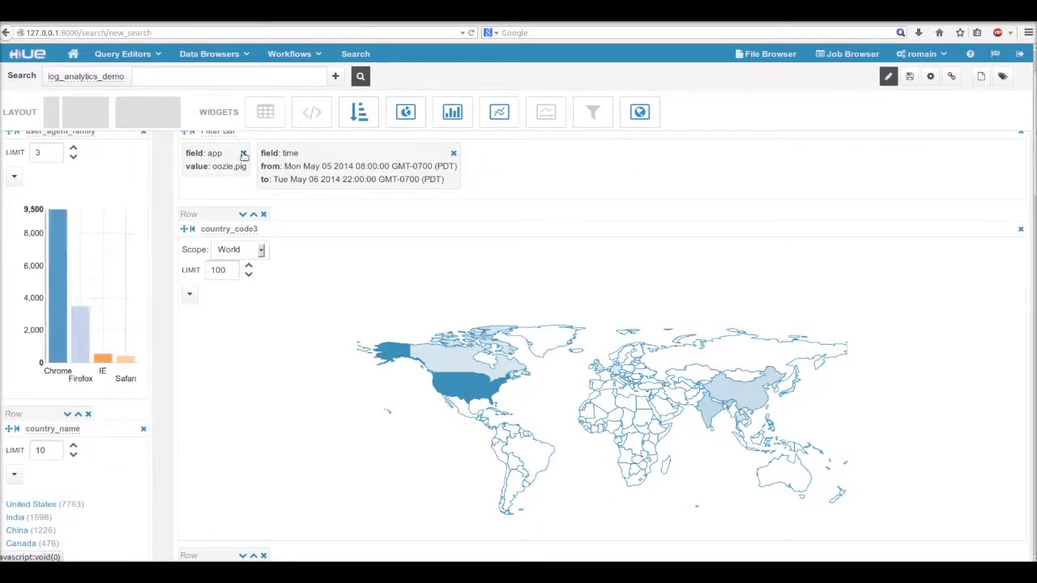
{"action": "left_click", "coordinate": [243, 154]}
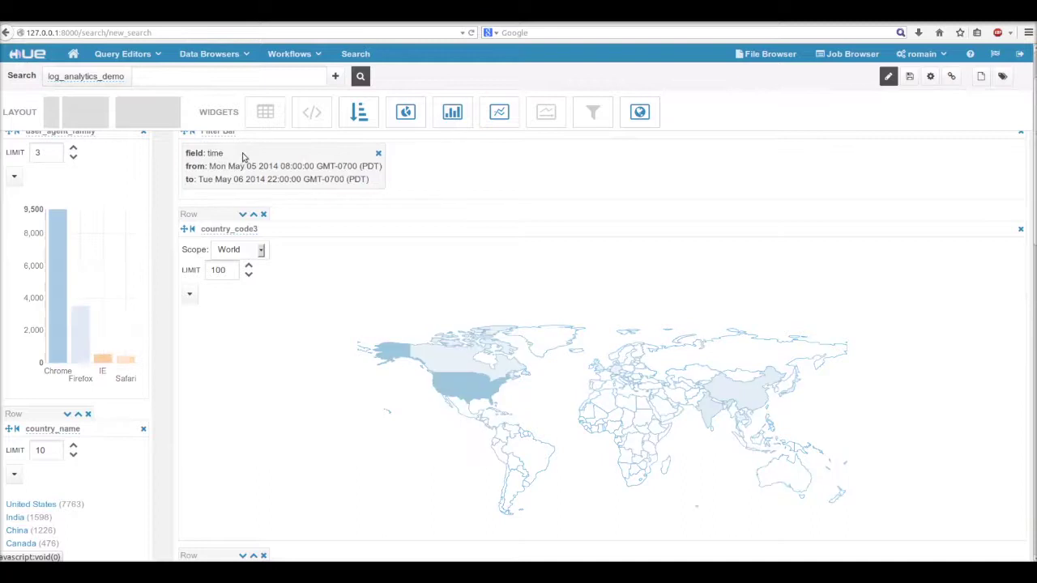
{"action": "left_click", "coordinate": [378, 154]}
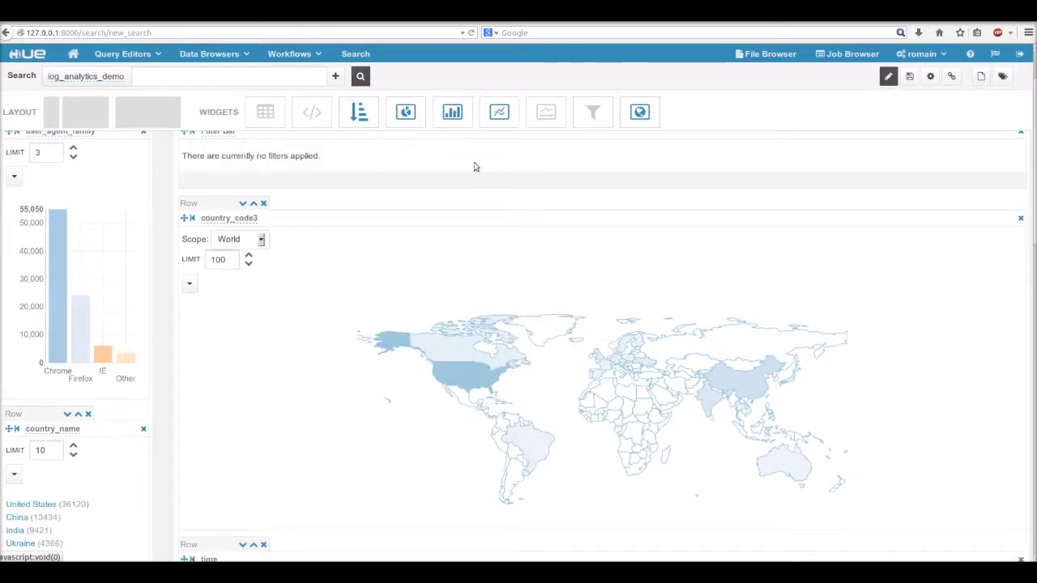
Step: On the live dashboard, filter the map to USA then Canada, then clear the country_code3 filter
{"action": "left_click", "coordinate": [888, 77]}
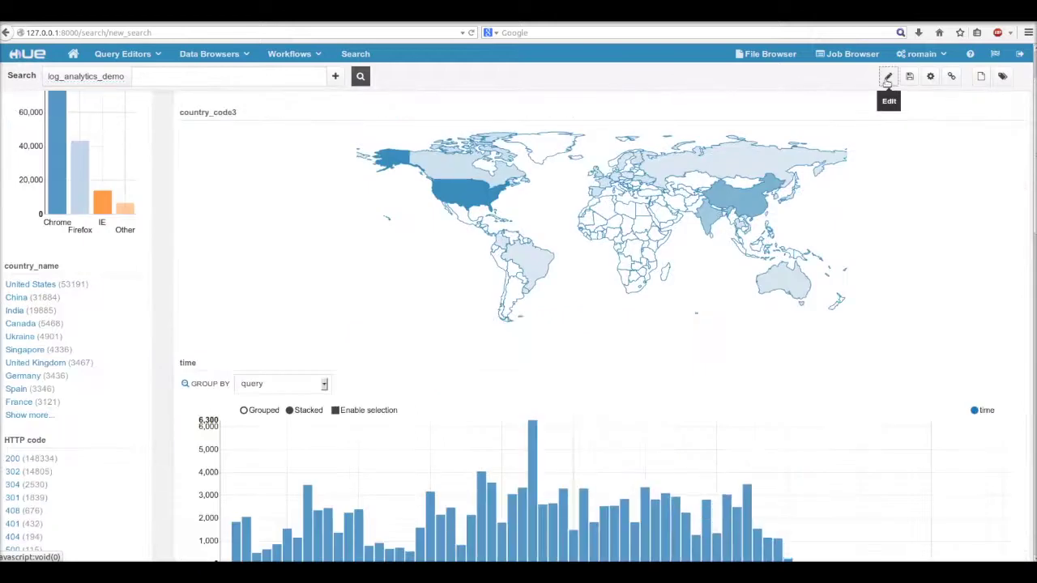
{"action": "scroll", "coordinate": [301, 229], "scroll_direction": "up", "scroll_amount": 2}
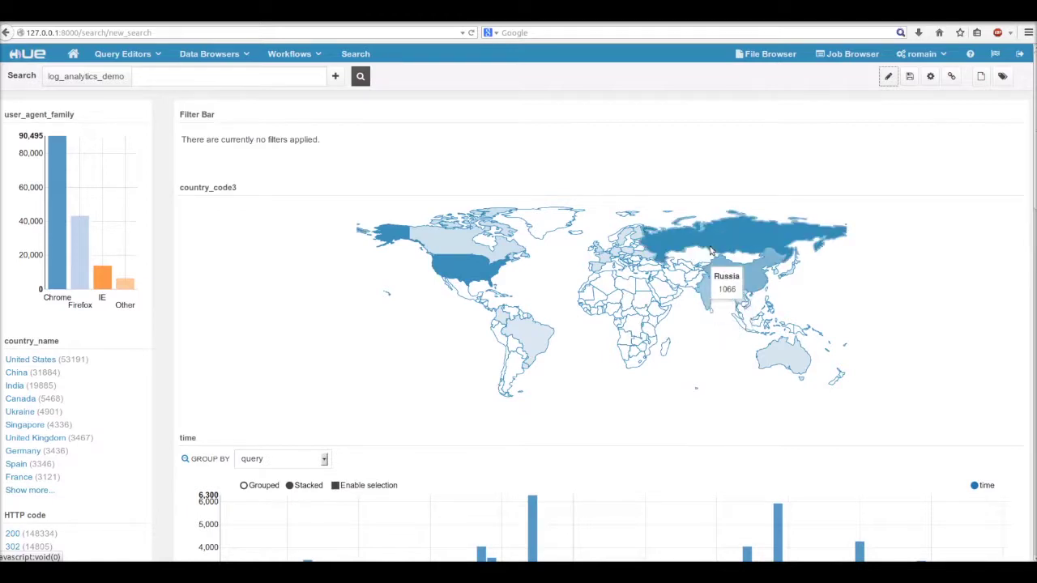
{"action": "left_click", "coordinate": [462, 274]}
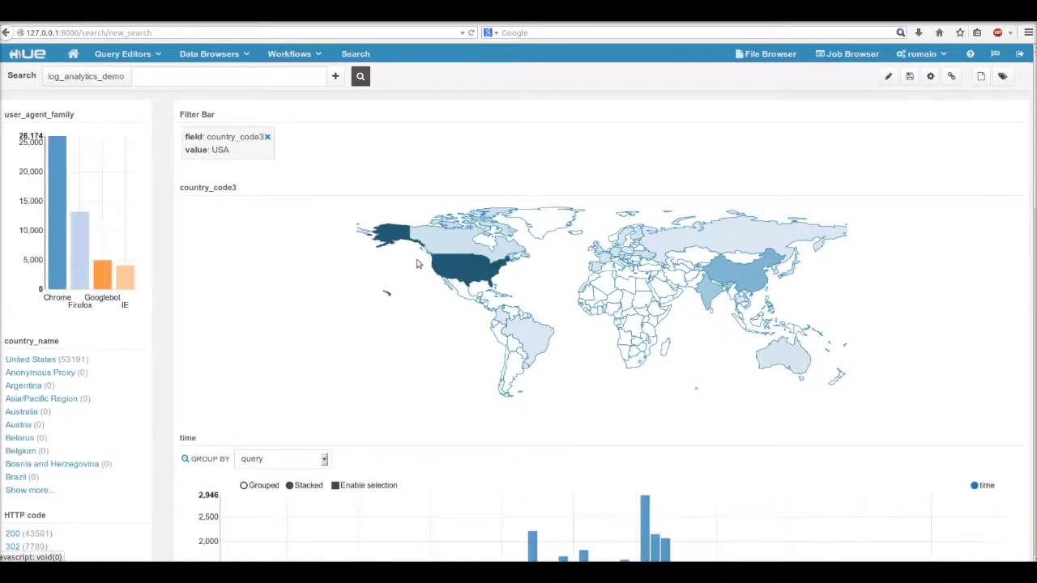
{"action": "left_click", "coordinate": [437, 245]}
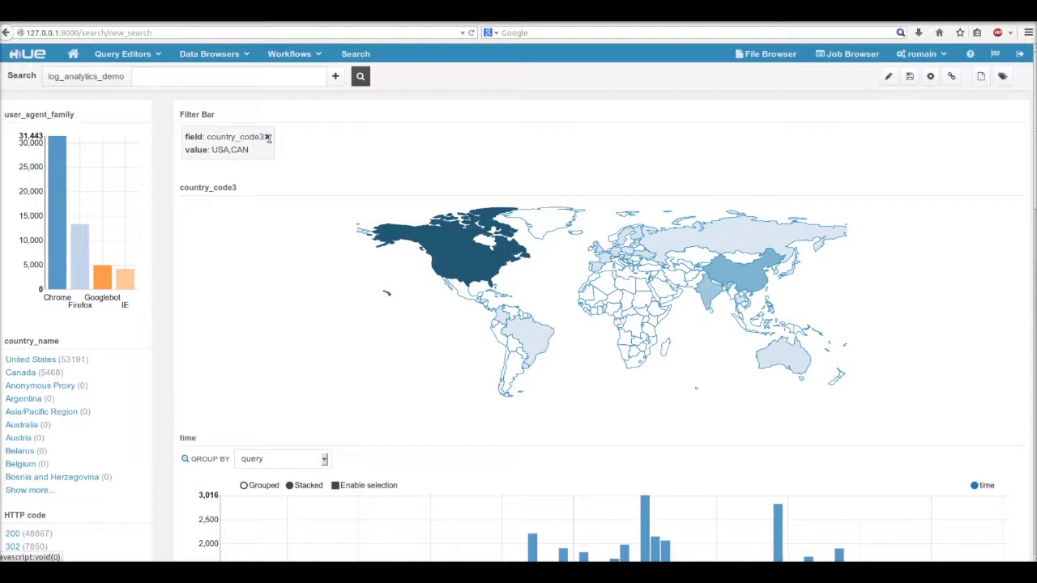
{"action": "left_click", "coordinate": [267, 138]}
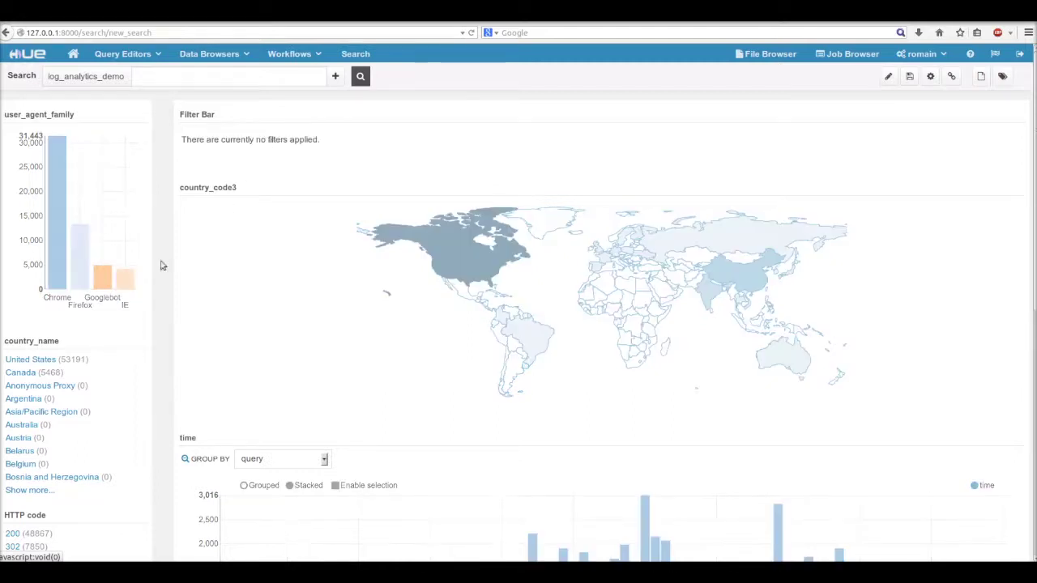
Step: Run searches for impala, then pig, and finally oozie on log_analytics_demo
{"action": "left_click", "coordinate": [290, 77]}
{"action": "type", "text": "impala"}
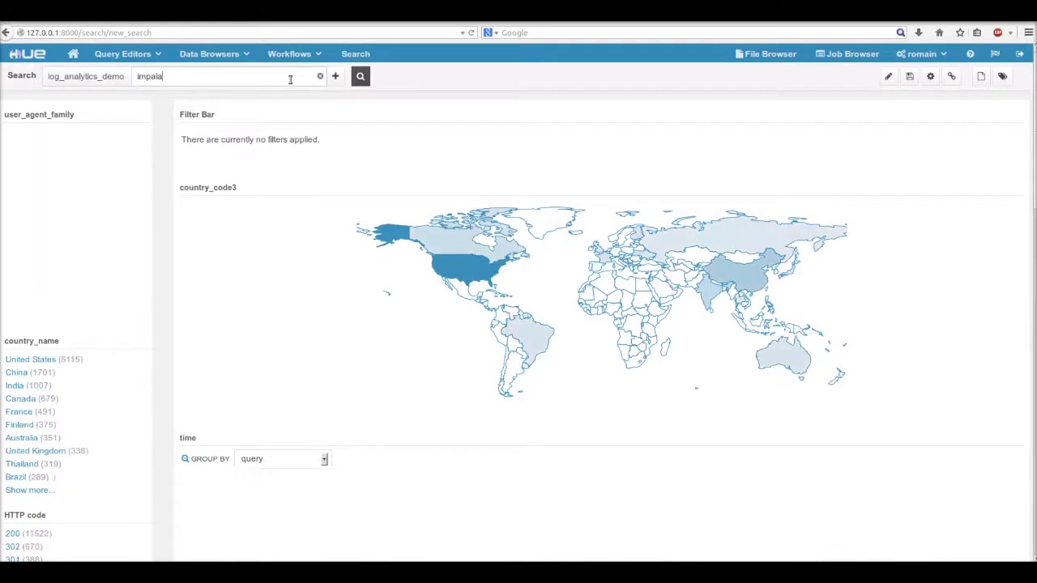
{"action": "key", "text": "Return"}
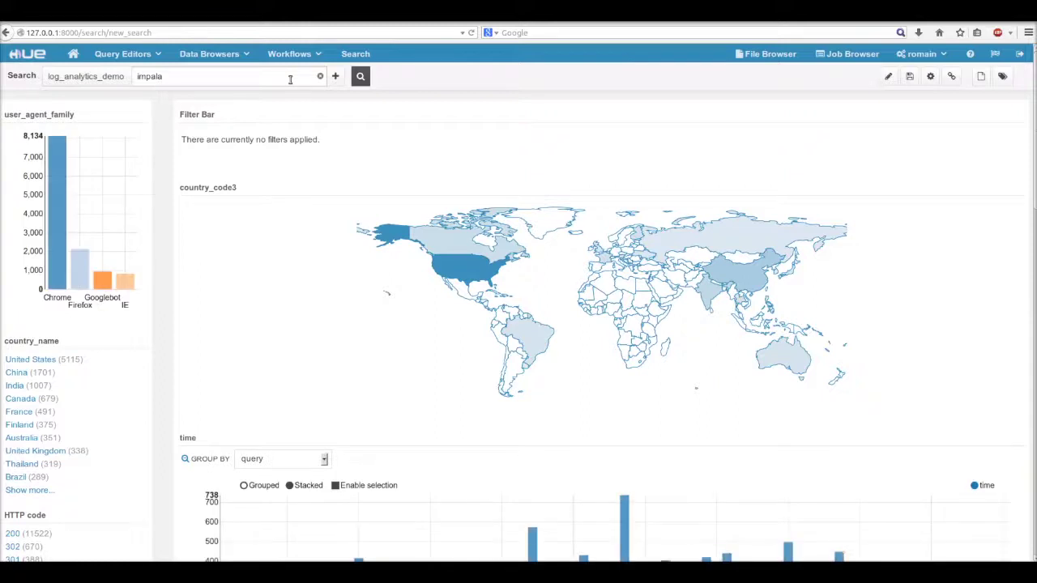
{"action": "key", "text": "ctrl+a"}
{"action": "key", "text": "BackSpace"}
{"action": "key", "text": "Return"}
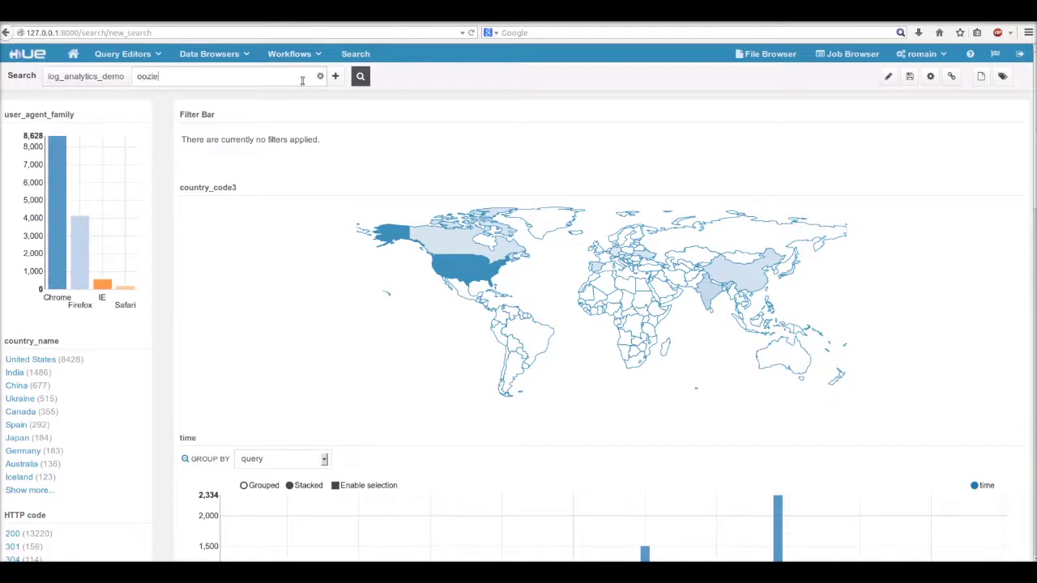
{"action": "key", "text": "Return"}
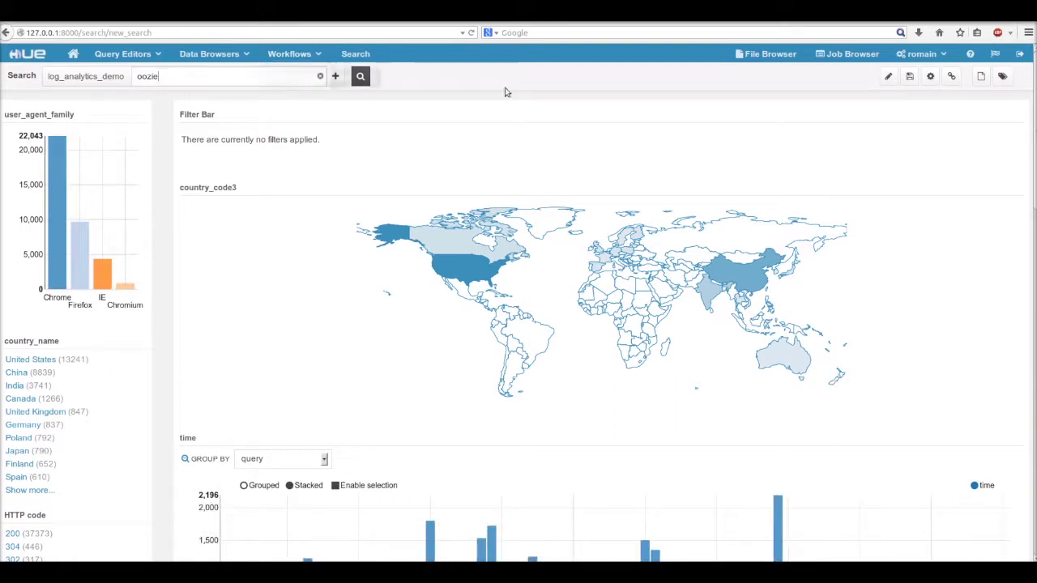
Step: Replace the Grid Results widget with an HTML Results widget
{"action": "left_click", "coordinate": [888, 77]}
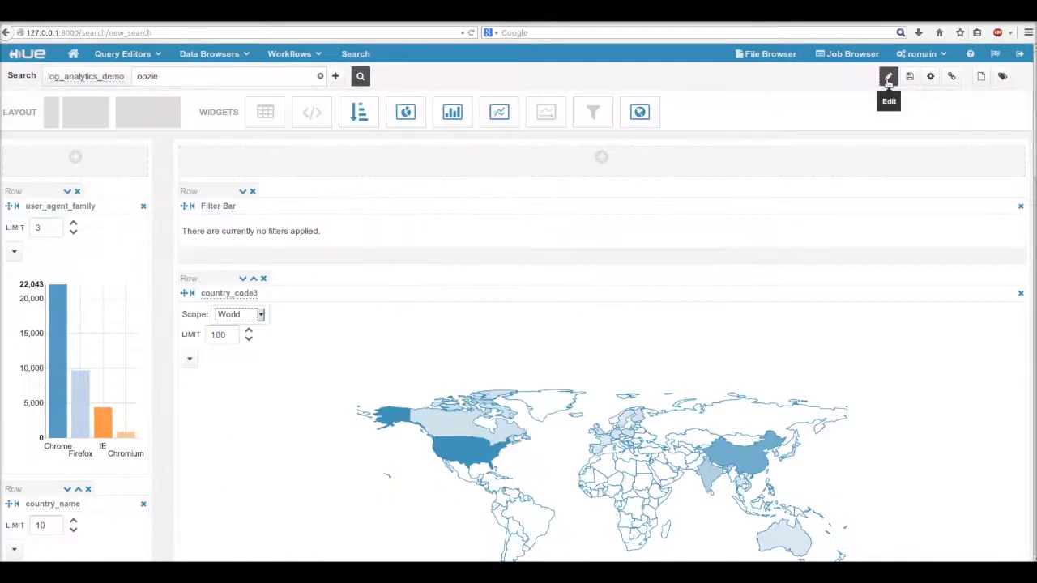
{"action": "scroll", "coordinate": [888, 243], "scroll_direction": "down", "scroll_amount": 5}
{"action": "scroll", "coordinate": [887, 238], "scroll_direction": "down", "scroll_amount": 10}
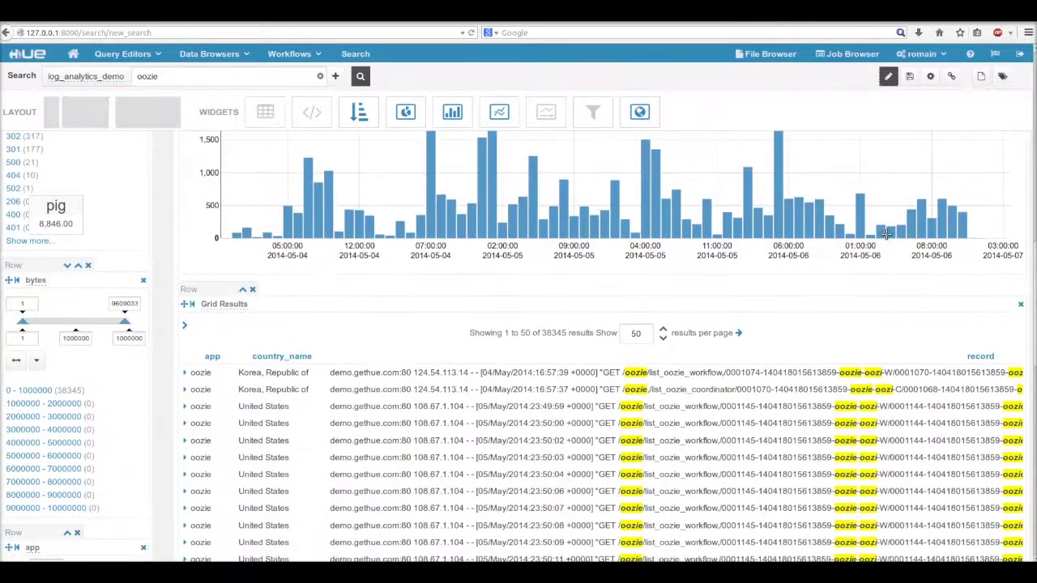
{"action": "scroll", "coordinate": [826, 248], "scroll_direction": "down", "scroll_amount": 1}
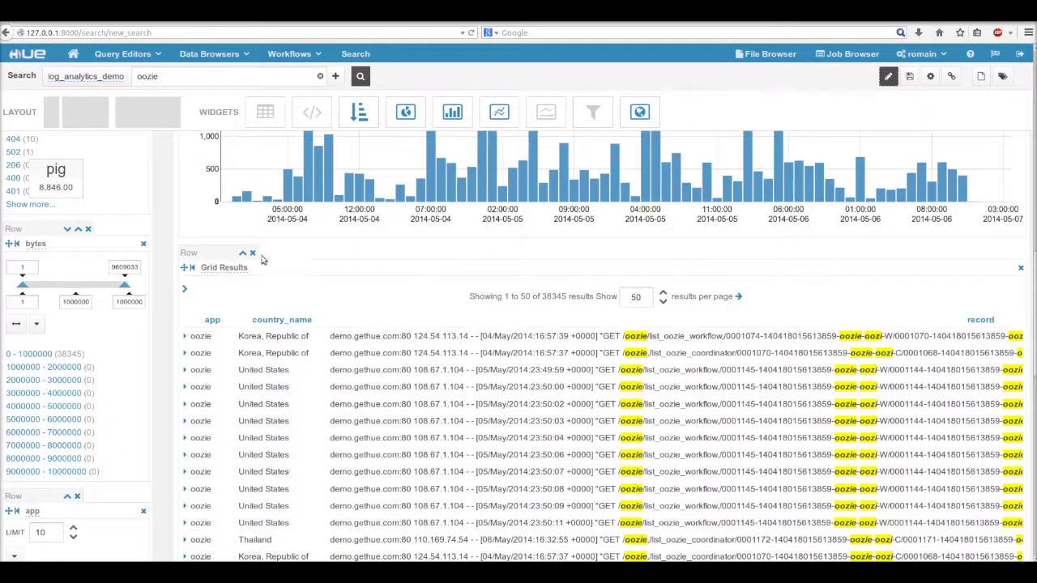
{"action": "left_click", "coordinate": [1020, 270]}
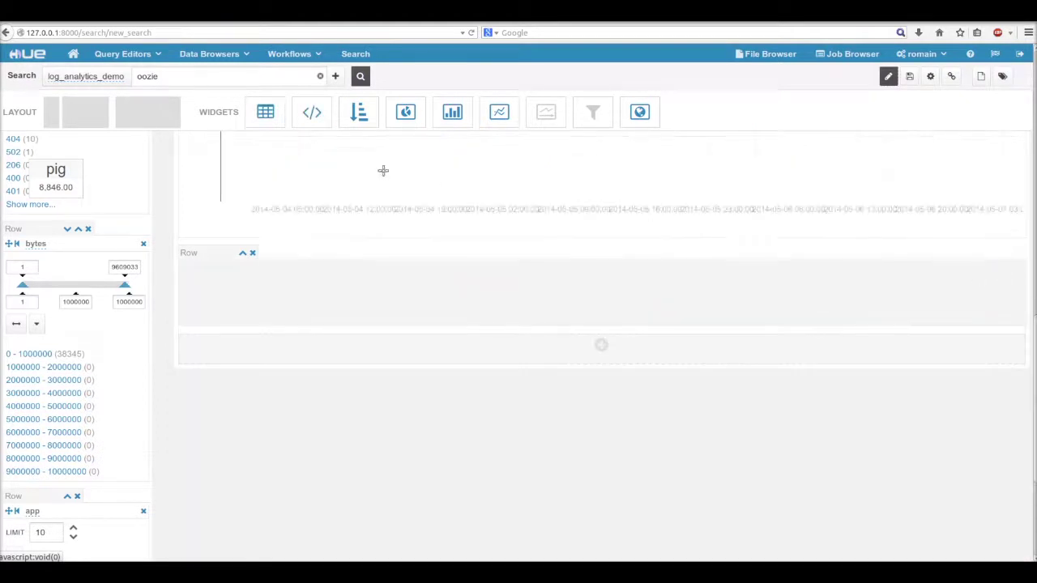
{"action": "left_click_drag", "start_coordinate": [312, 116], "coordinate": [349, 162]}
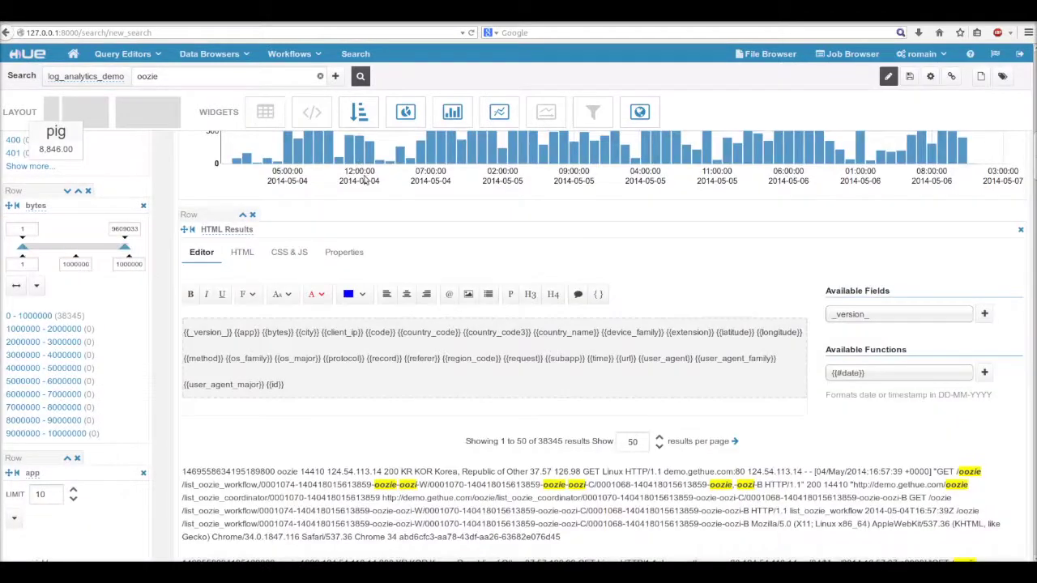
Step: Edit the template: bold 'Log:' replacing {{_version_}}, 'from' after {{bytes}}, extra placeholders deleted
{"action": "scroll", "coordinate": [454, 292], "scroll_direction": "down", "scroll_amount": 1}
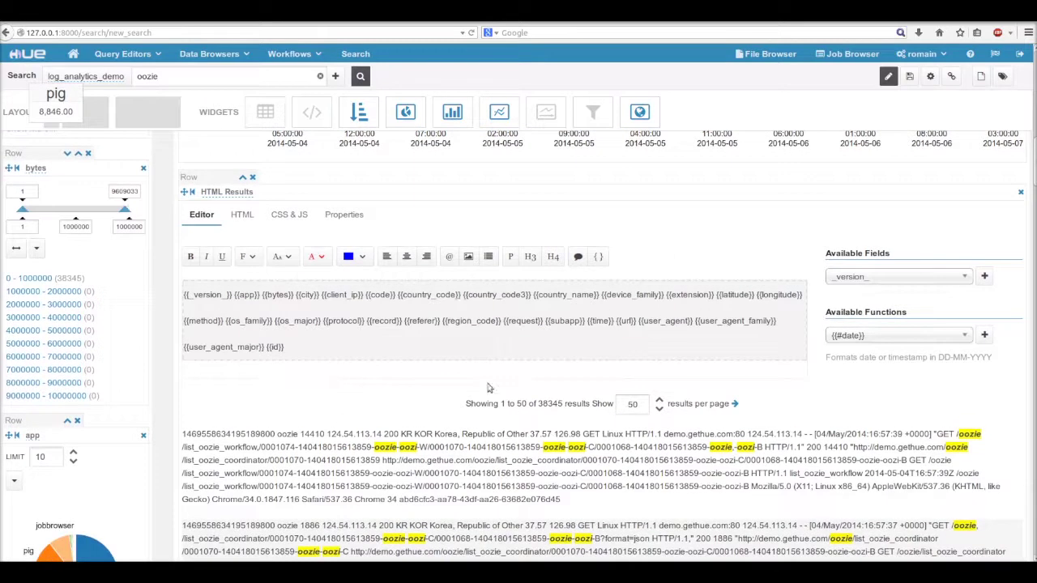
{"action": "double_click", "coordinate": [251, 301]}
{"action": "key", "text": "BackSpace"}
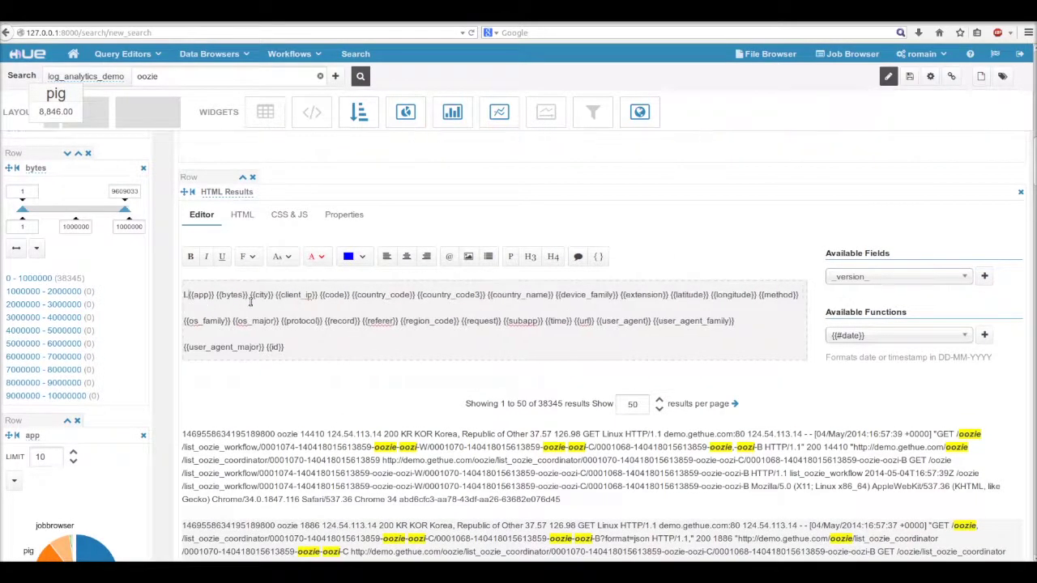
{"action": "type", "text": "Logs"}
{"action": "key", "text": "ctrl+shift+Left"}
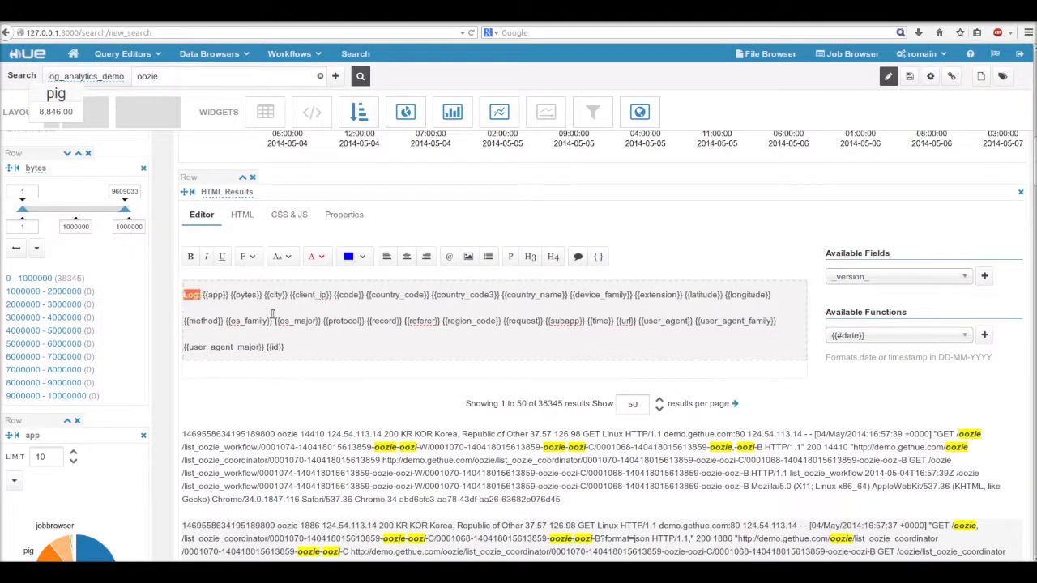
{"action": "left_click", "coordinate": [191, 260]}
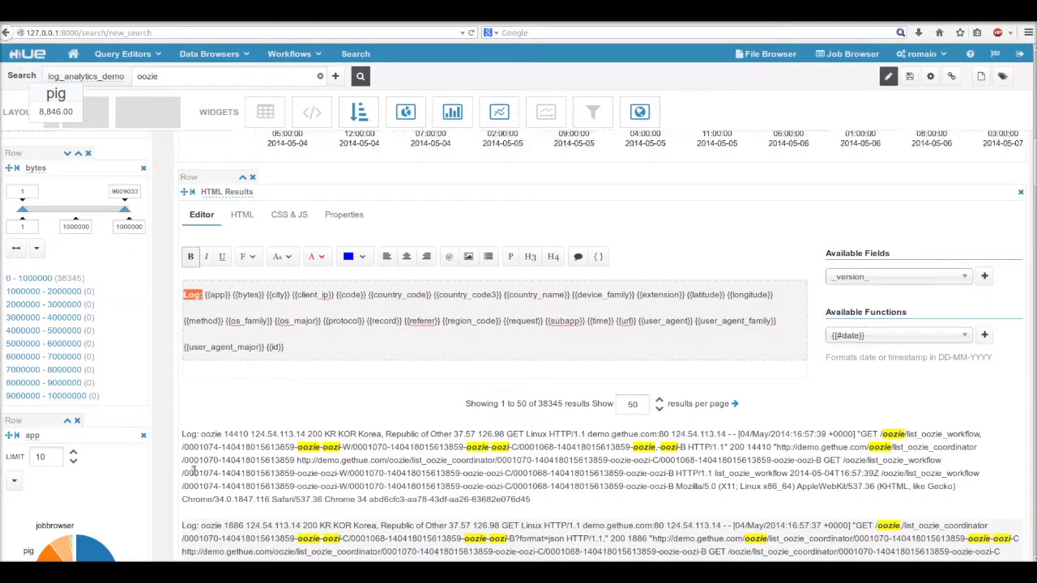
{"action": "left_click", "coordinate": [234, 307]}
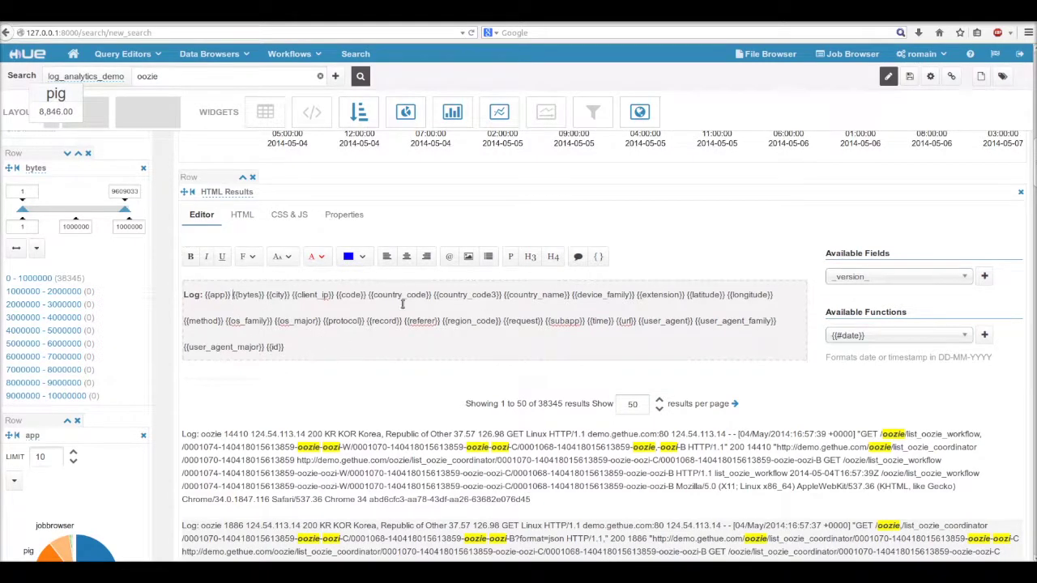
{"action": "key", "text": "Right"}
{"action": "key", "text": "Right"}
{"action": "key", "text": "Right"}
{"action": "key", "text": "Right"}
{"action": "key", "text": "Right"}
{"action": "key", "text": "Right"}
{"action": "key", "text": "Right"}
{"action": "key", "text": "Right"}
{"action": "key", "text": "Right"}
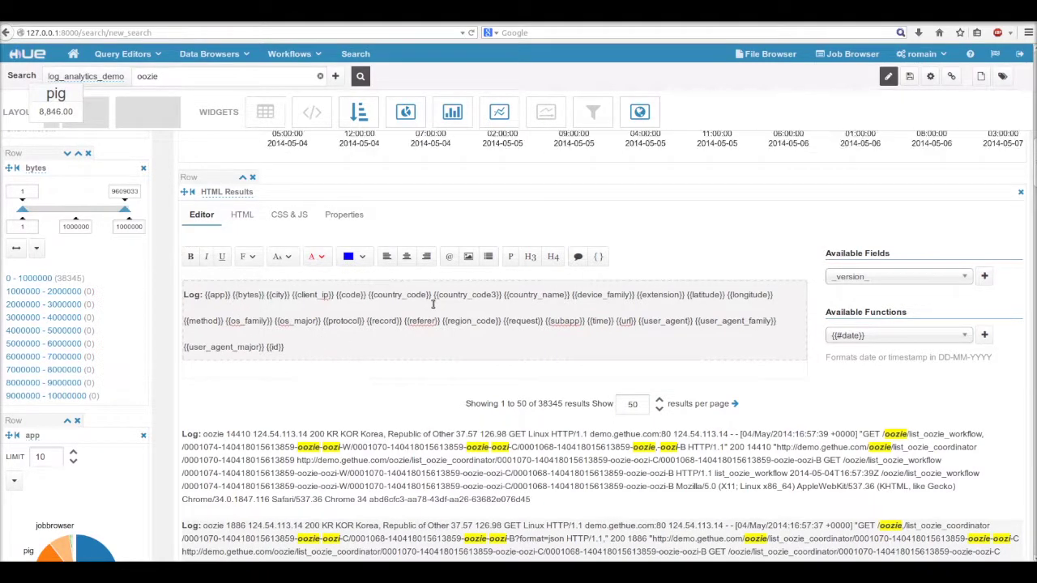
{"action": "type", "text": "from"}
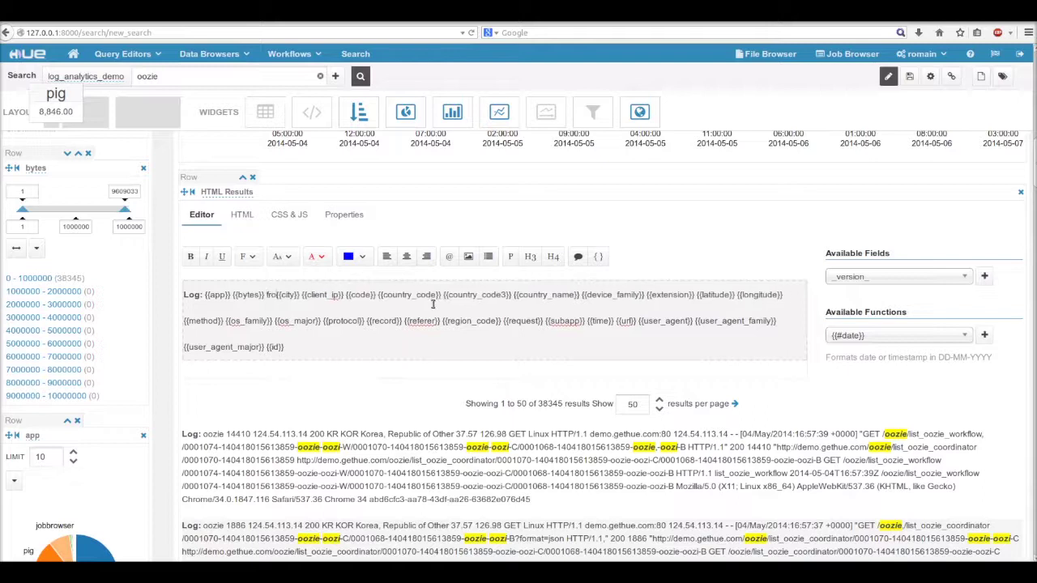
{"action": "left_click_drag", "start_coordinate": [354, 295], "coordinate": [672, 324]}
{"action": "key", "text": "BackSpace"}
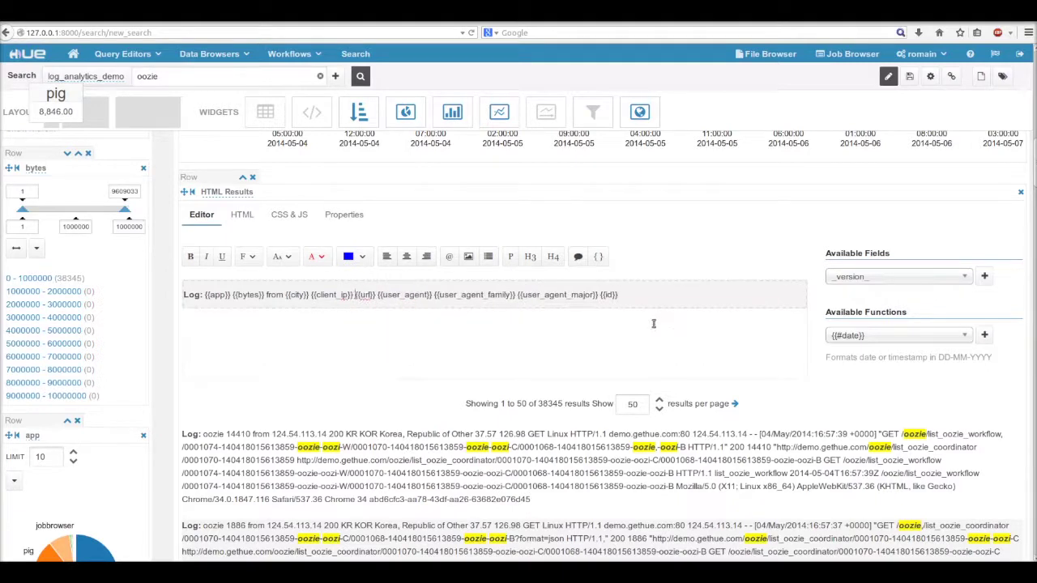
Step: In the template's HTML source, wrap {{url}} in an <a href> link
{"action": "left_click", "coordinate": [241, 215]}
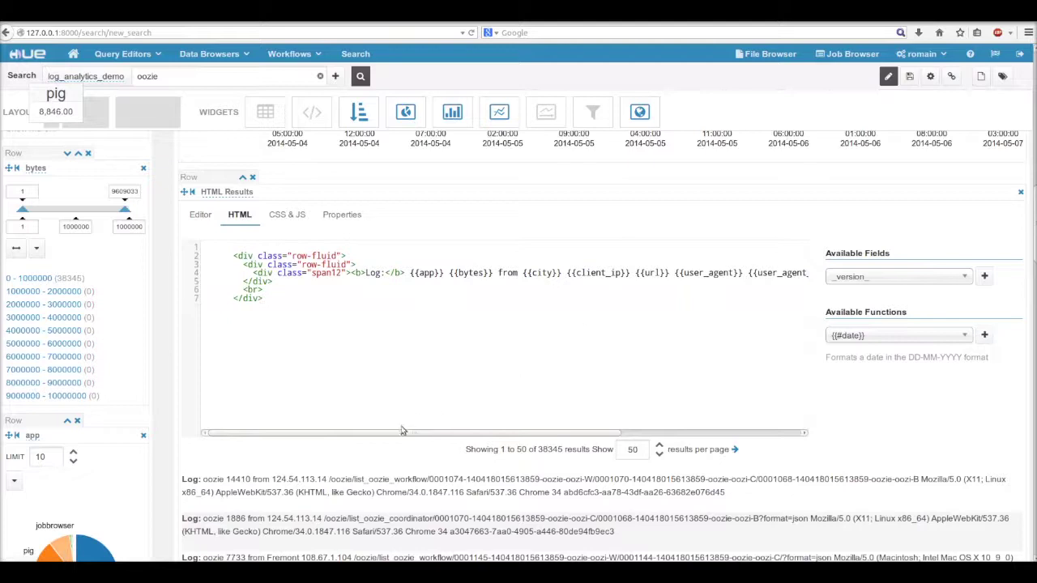
{"action": "left_click_drag", "start_coordinate": [402, 435], "coordinate": [625, 438]}
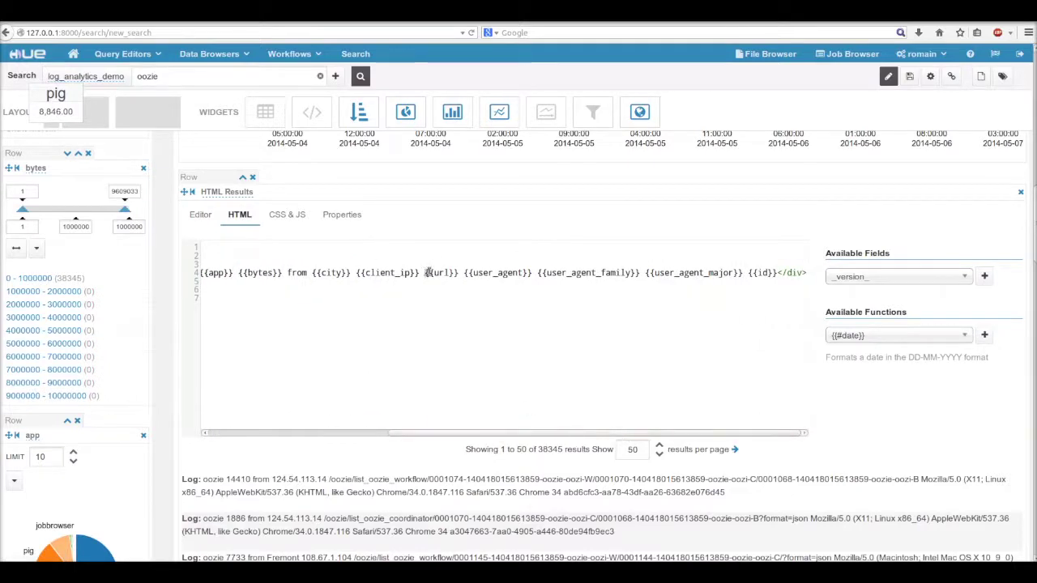
{"action": "left_click_drag", "start_coordinate": [425, 273], "coordinate": [460, 272]}
{"action": "key", "text": "ctrl+c"}
{"action": "left_click", "coordinate": [441, 274]}
{"action": "type", "text": "<a href=\""}
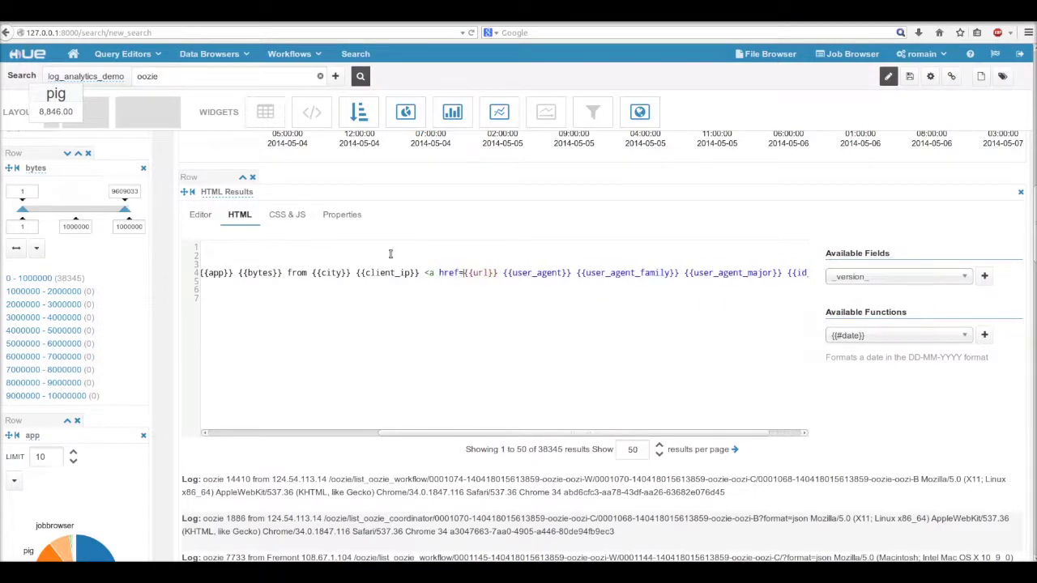
{"action": "key", "text": "ctrl+v"}
{"action": "type", "text": "\">"}
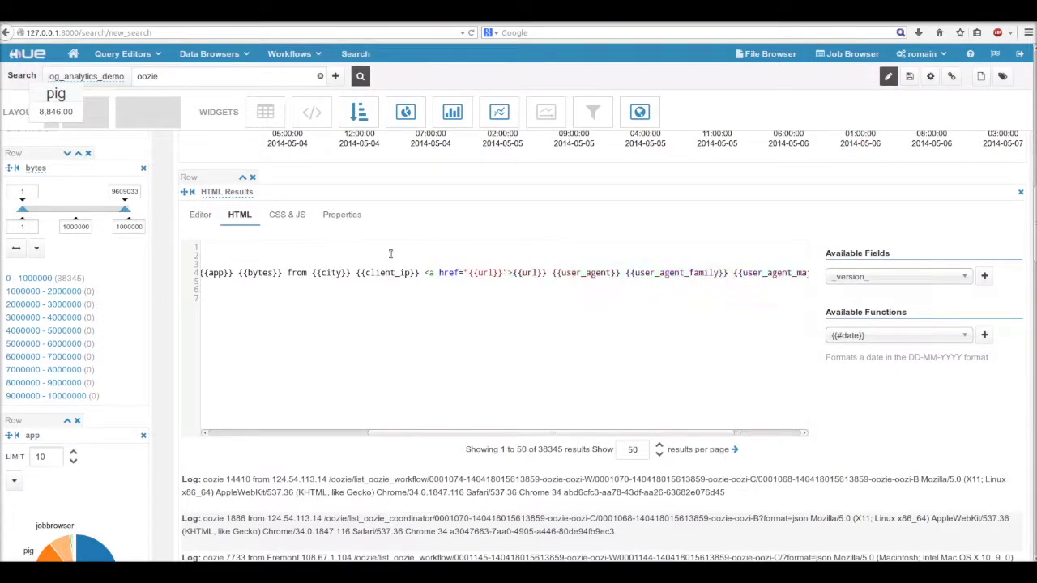
{"action": "type", "text": "</a>"}
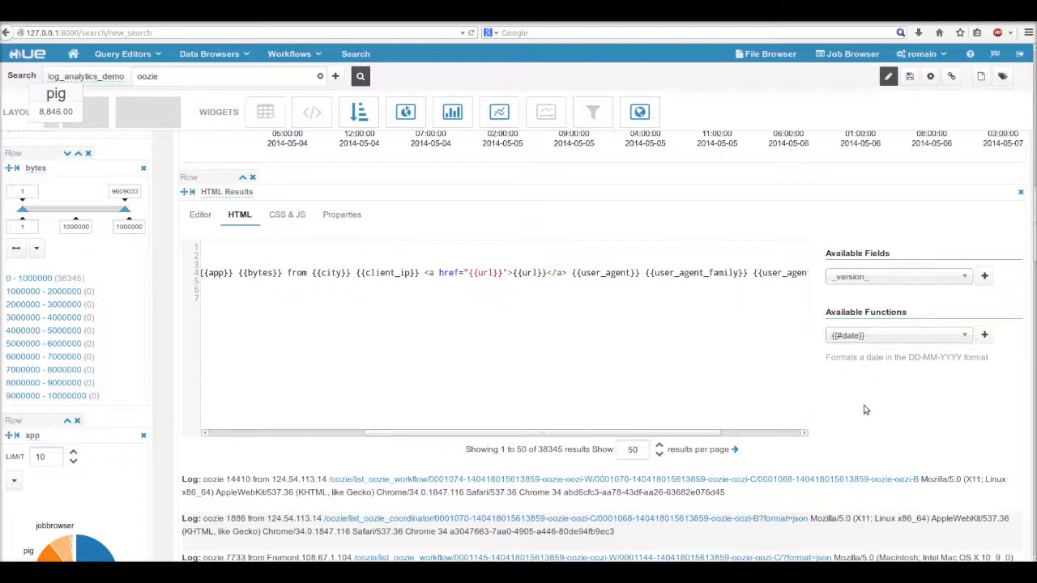
{"action": "scroll", "coordinate": [873, 433], "scroll_direction": "down", "scroll_amount": 5}
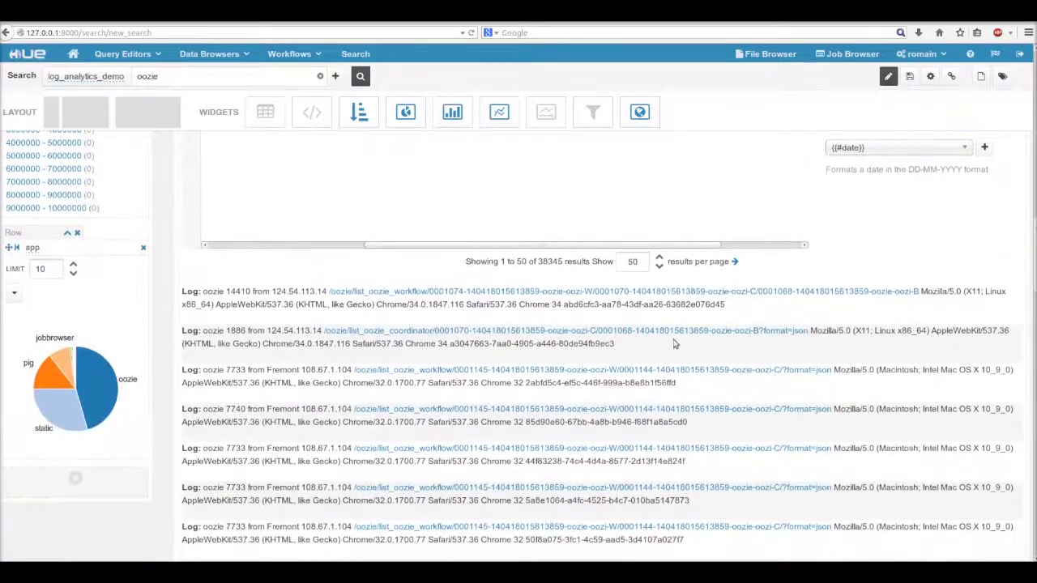
{"action": "scroll", "coordinate": [673, 343], "scroll_direction": "down", "scroll_amount": 6}
{"action": "scroll", "coordinate": [664, 435], "scroll_direction": "up", "scroll_amount": 10}
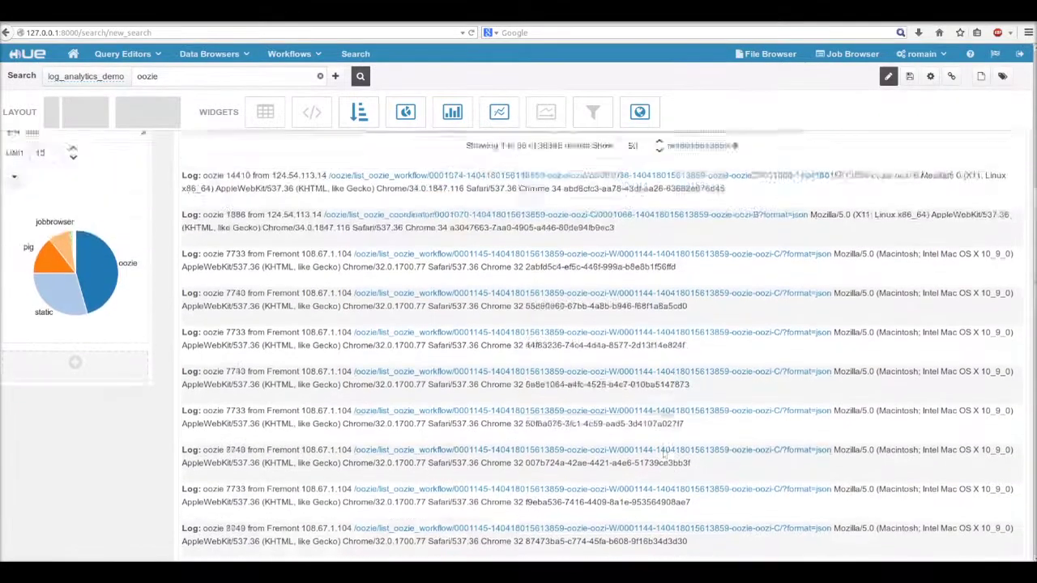
Step: On the live dashboard, filter the country map to USA and Canada
{"action": "left_click", "coordinate": [888, 79]}
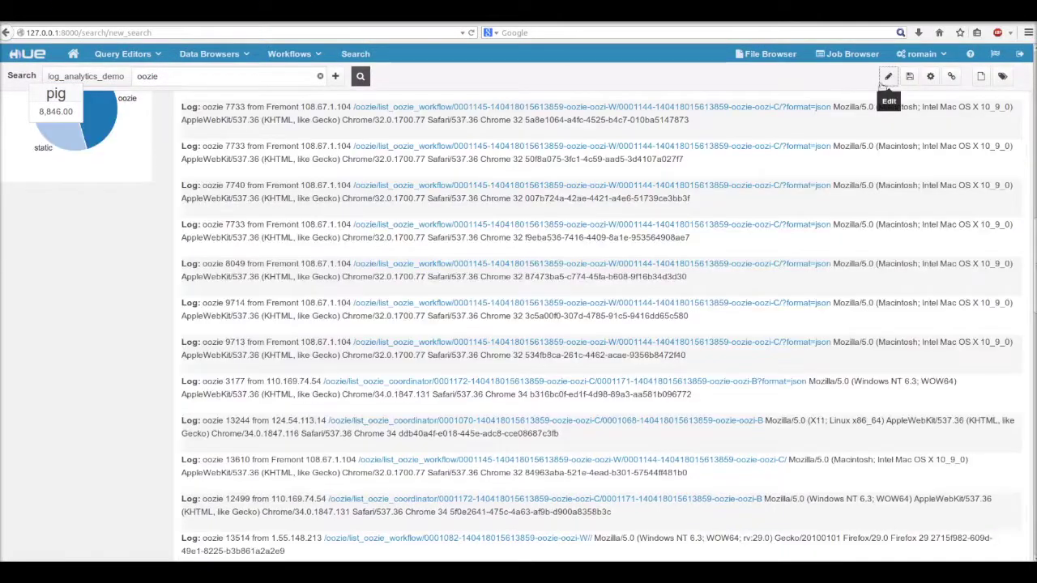
{"action": "scroll", "coordinate": [843, 210], "scroll_direction": "up", "scroll_amount": 10}
{"action": "scroll", "coordinate": [843, 222], "scroll_direction": "up", "scroll_amount": 5}
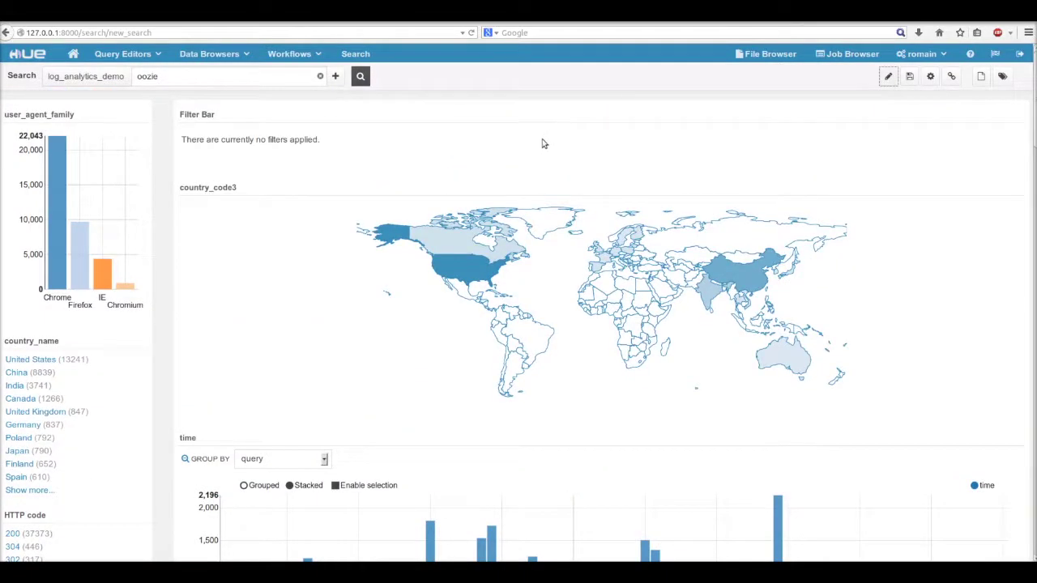
{"action": "left_click", "coordinate": [467, 260]}
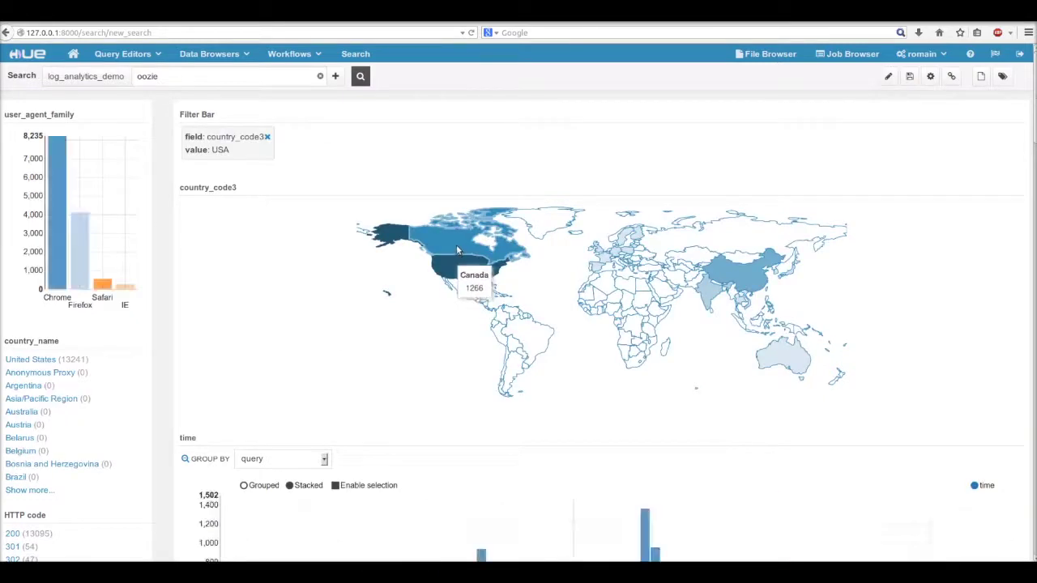
{"action": "left_click", "coordinate": [456, 245]}
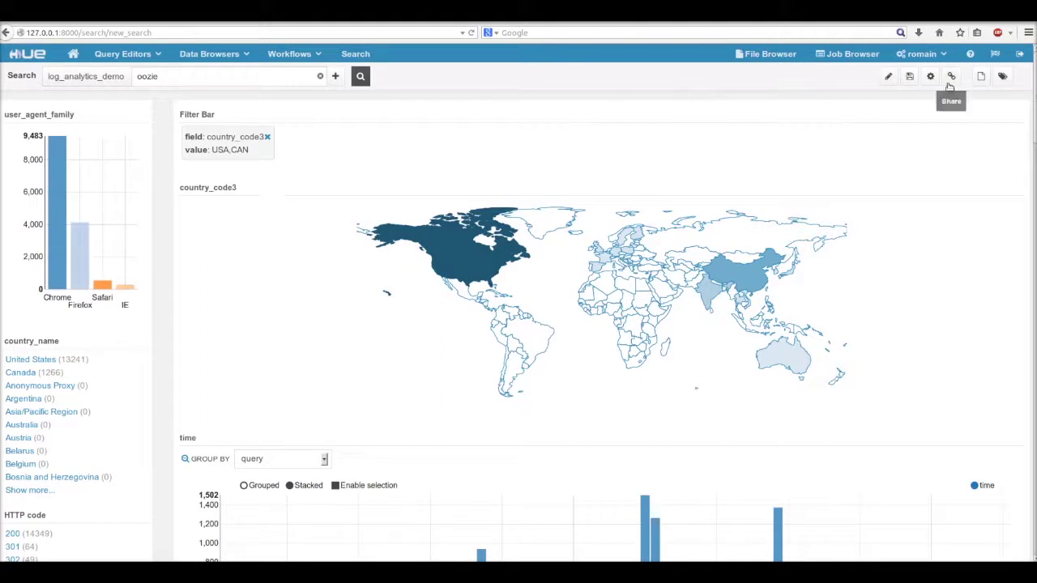
Step: Save the filtered dashboard and get its share URL
{"action": "left_click", "coordinate": [909, 77]}
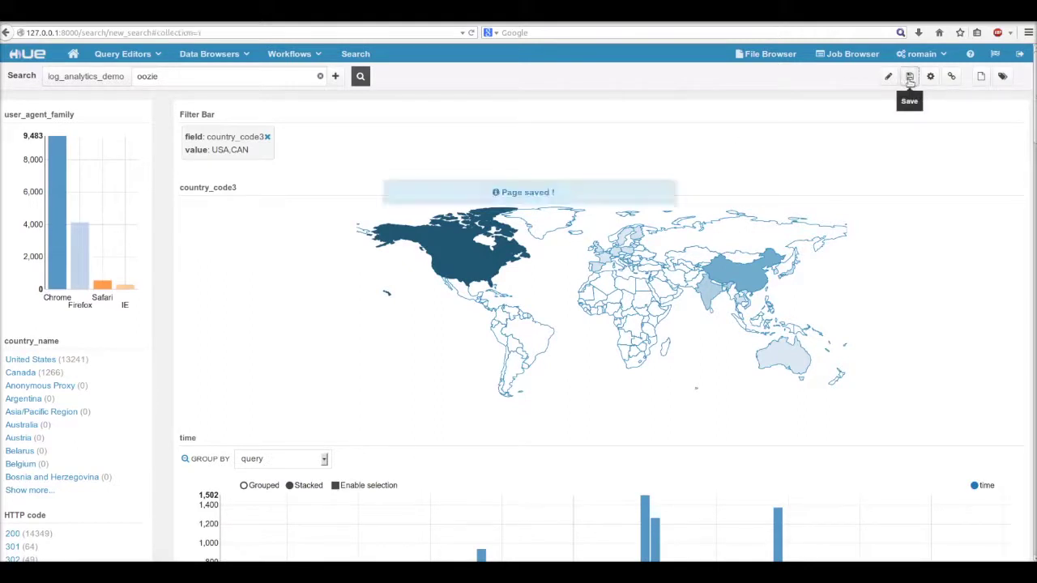
{"action": "left_click", "coordinate": [951, 77]}
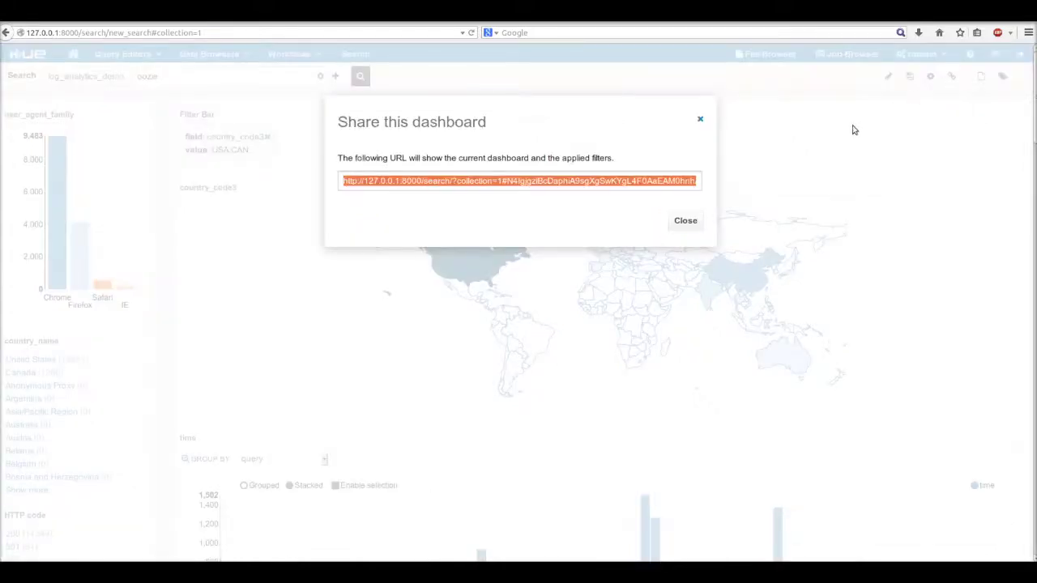
{"action": "left_click", "coordinate": [687, 225]}
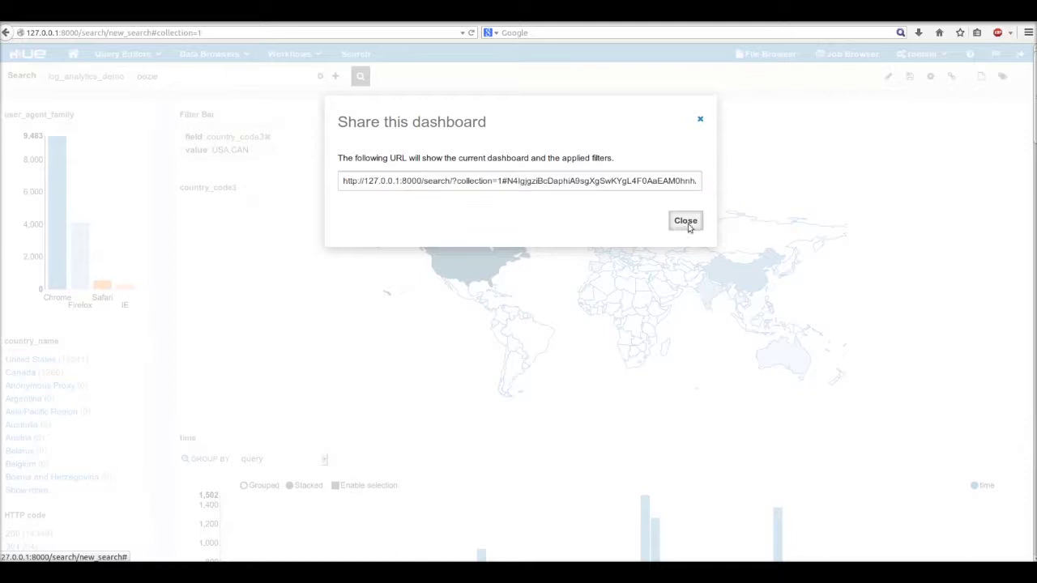
Step: Review the groups and their permissions in User Admin's Groups tab
{"action": "left_click", "coordinate": [922, 54]}
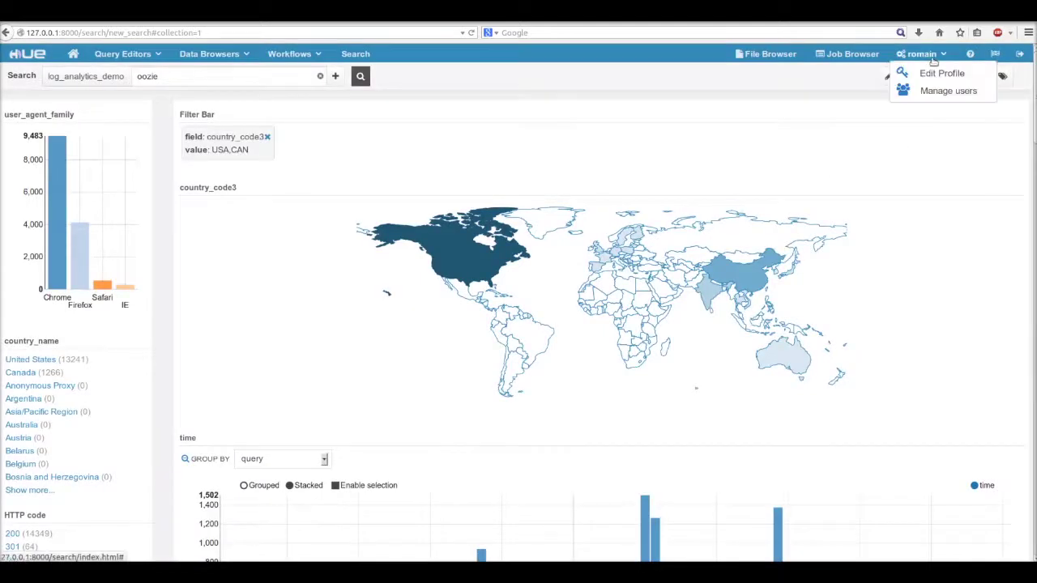
{"action": "left_click", "coordinate": [937, 92]}
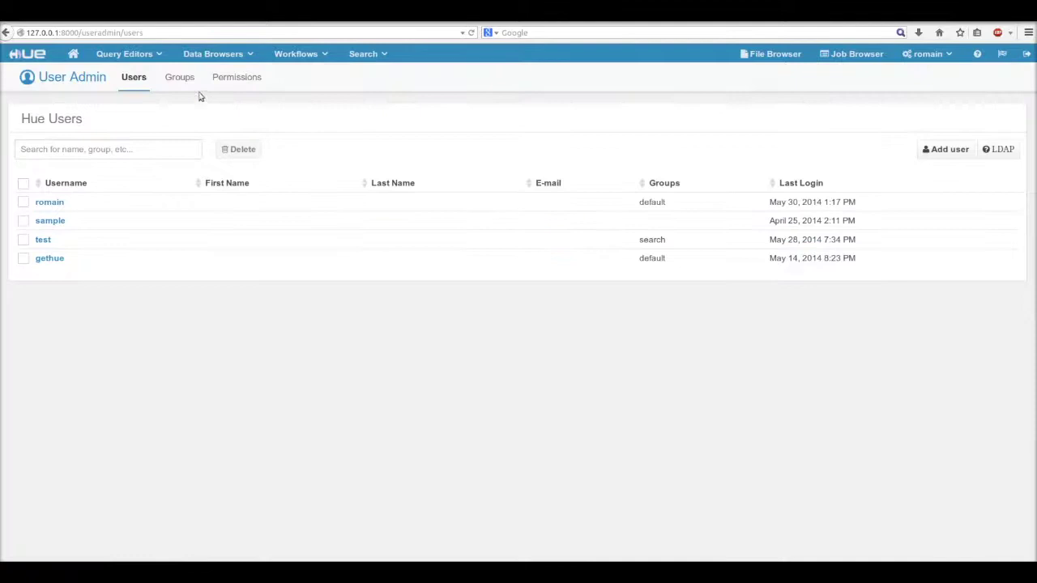
{"action": "left_click", "coordinate": [180, 77]}
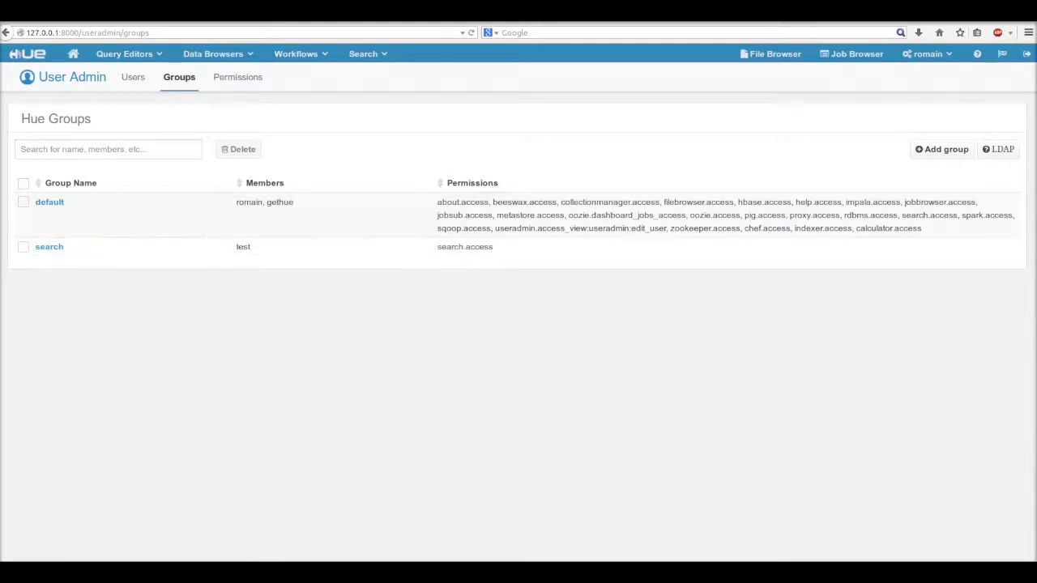
Step: Sign out and sign back in to Hue as the test user
{"action": "left_click", "coordinate": [1027, 54]}
{"action": "left_click", "coordinate": [567, 245]}
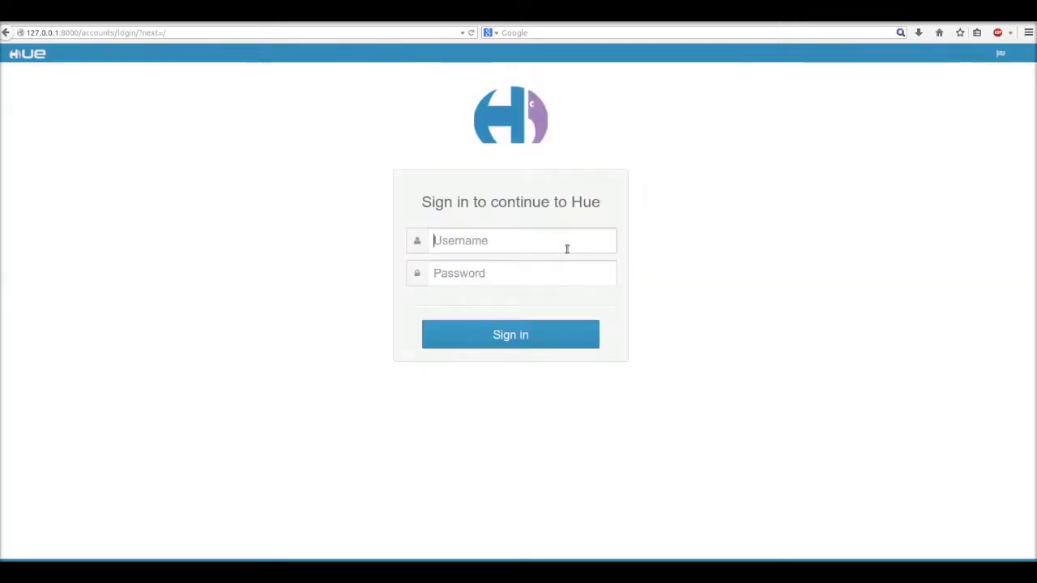
{"action": "type", "text": "test"}
{"action": "key", "text": "Tab"}
{"action": "key", "text": "Tab"}
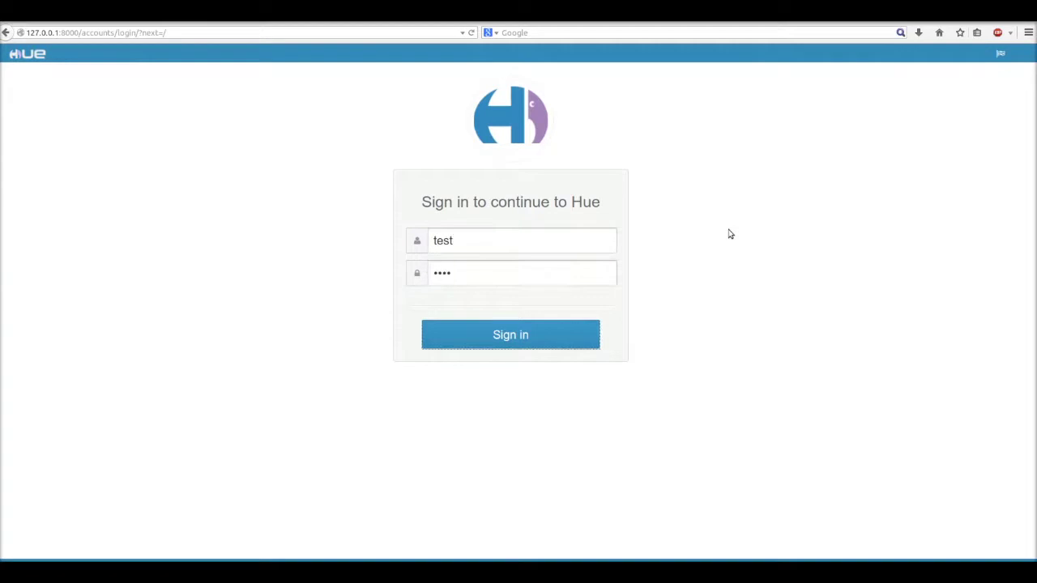
{"action": "key", "text": "Return"}
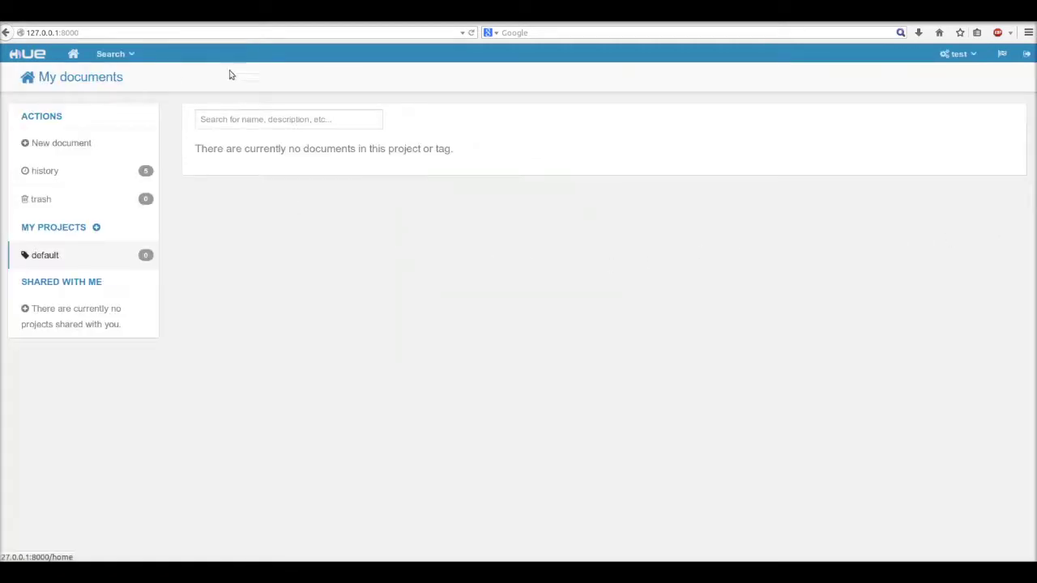
Step: Load the shared dashboard URL showing oozie results for USA and CAN (14507 records) and scroll through it
{"action": "left_click", "coordinate": [130, 63]}
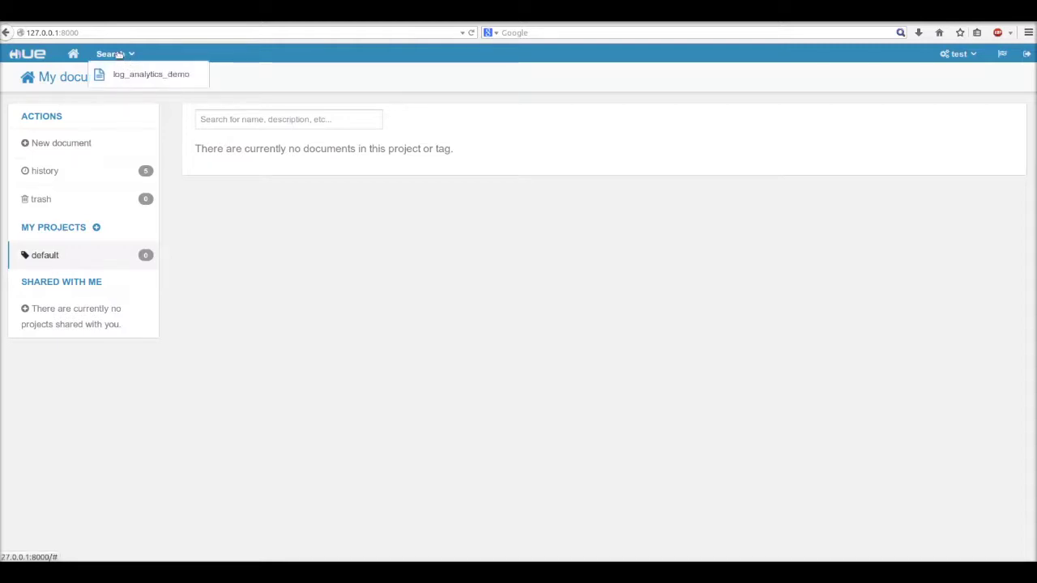
{"action": "left_click", "coordinate": [127, 32]}
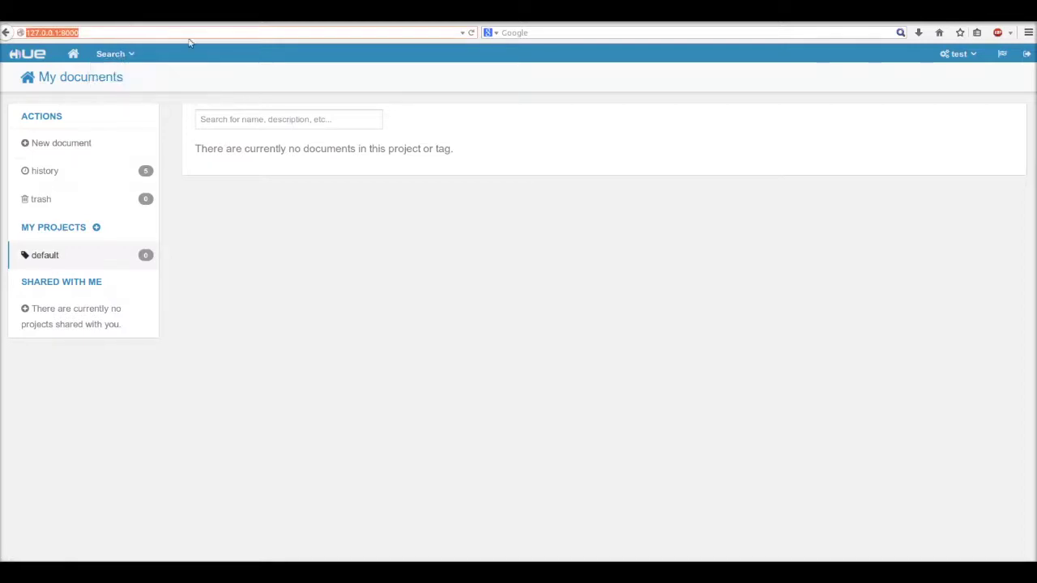
{"action": "key", "text": "ctrl+v"}
{"action": "key", "text": "Return"}
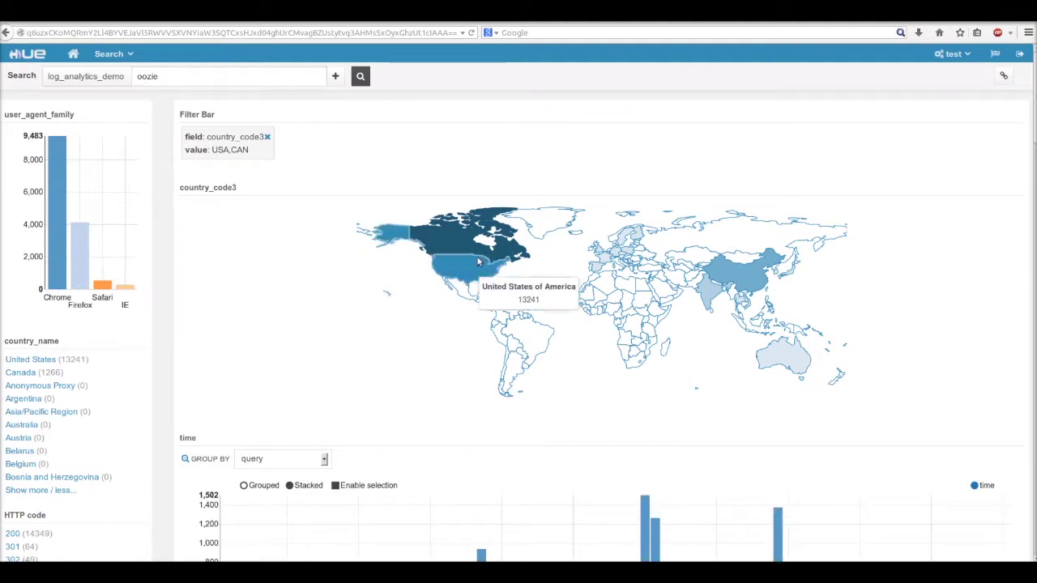
{"action": "scroll", "coordinate": [309, 341], "scroll_direction": "down", "scroll_amount": 3}
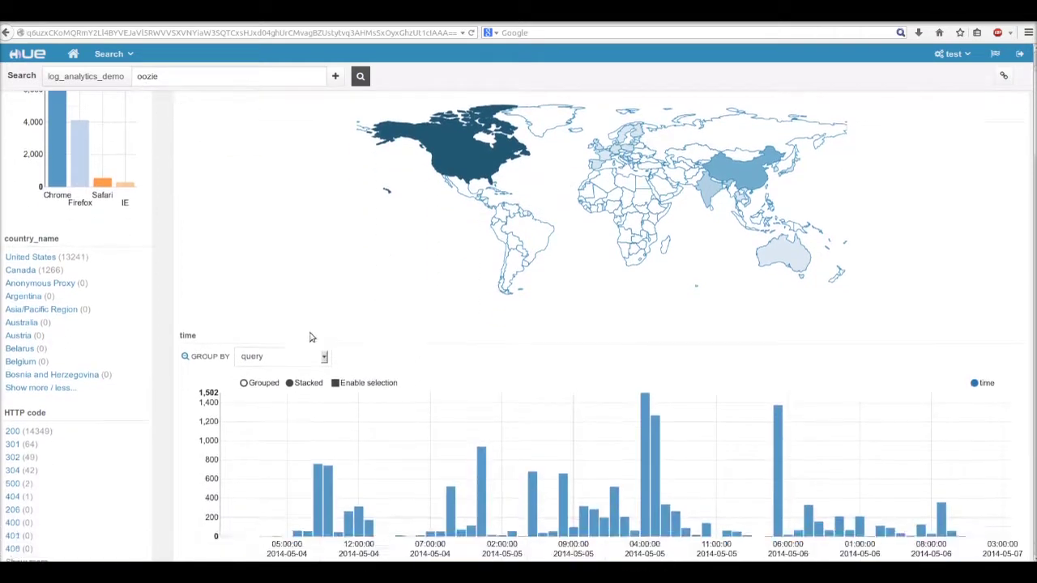
{"action": "scroll", "coordinate": [942, 301], "scroll_direction": "down", "scroll_amount": 5}
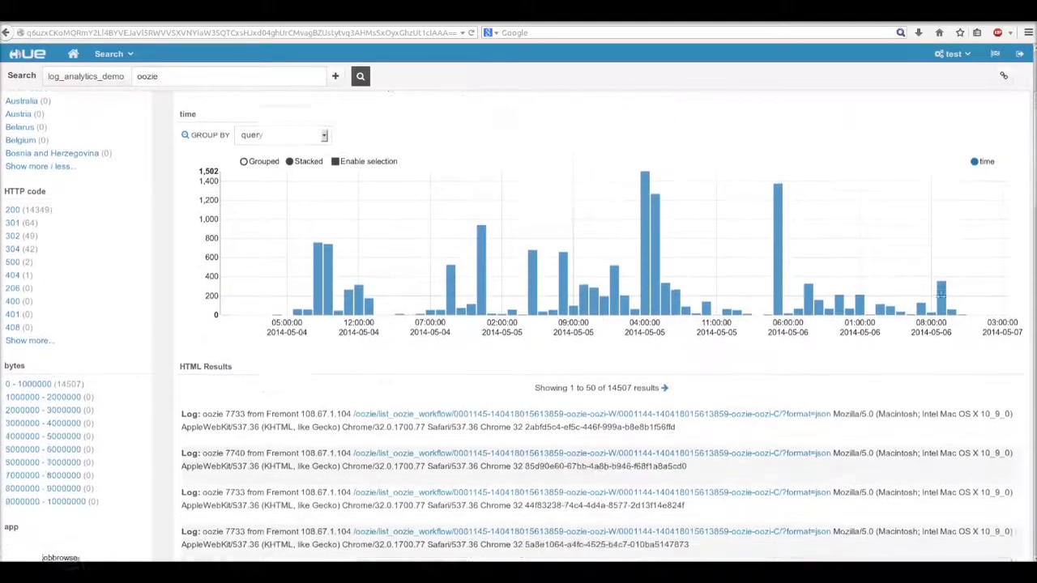
{"action": "scroll", "coordinate": [941, 301], "scroll_direction": "down", "scroll_amount": 2}
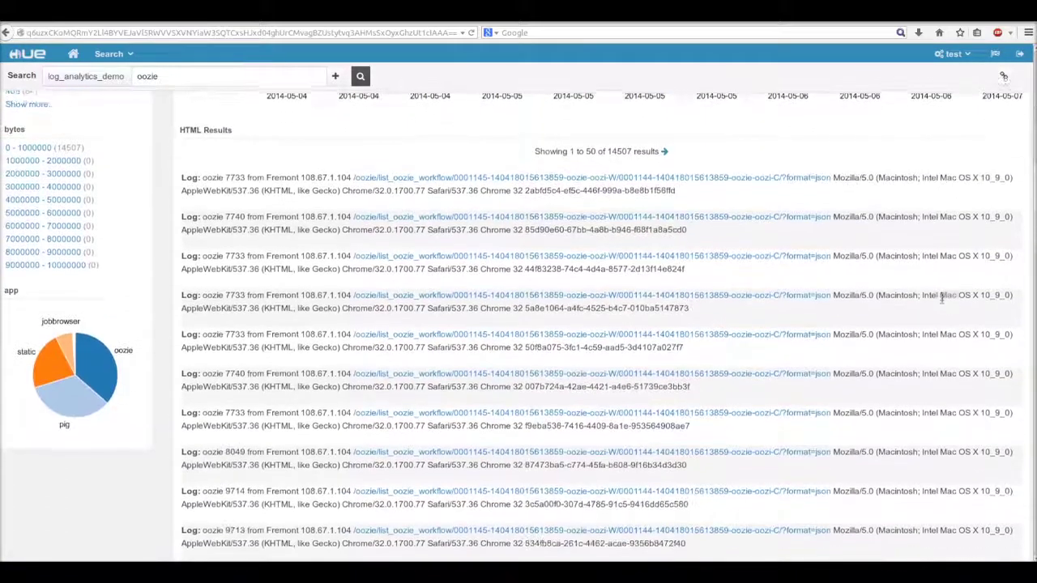
{"action": "scroll", "coordinate": [941, 301], "scroll_direction": "up", "scroll_amount": 3}
{"action": "scroll", "coordinate": [941, 301], "scroll_direction": "up", "scroll_amount": 5}
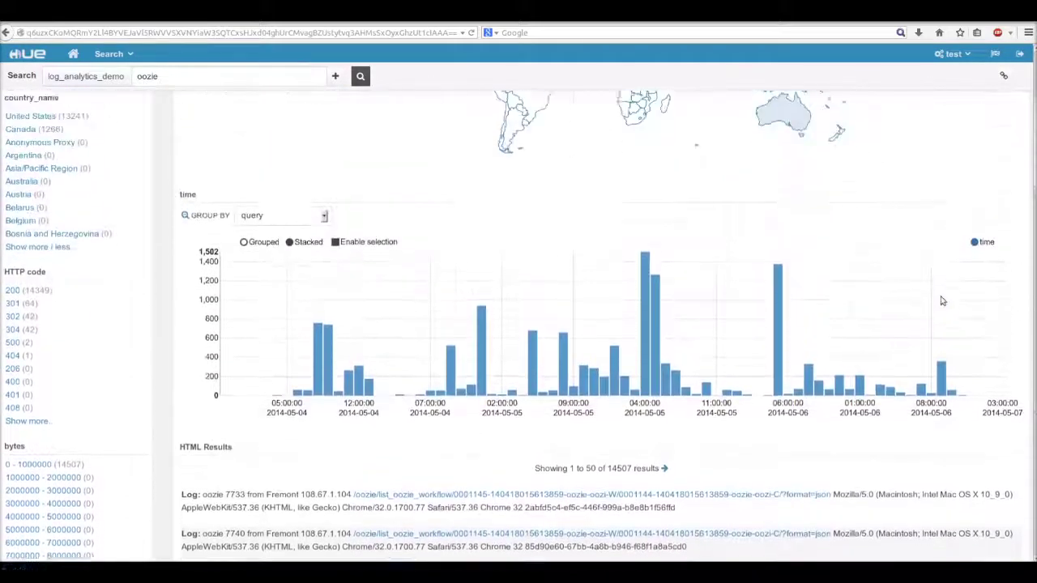
{"action": "scroll", "coordinate": [964, 297], "scroll_direction": "up", "scroll_amount": 1}
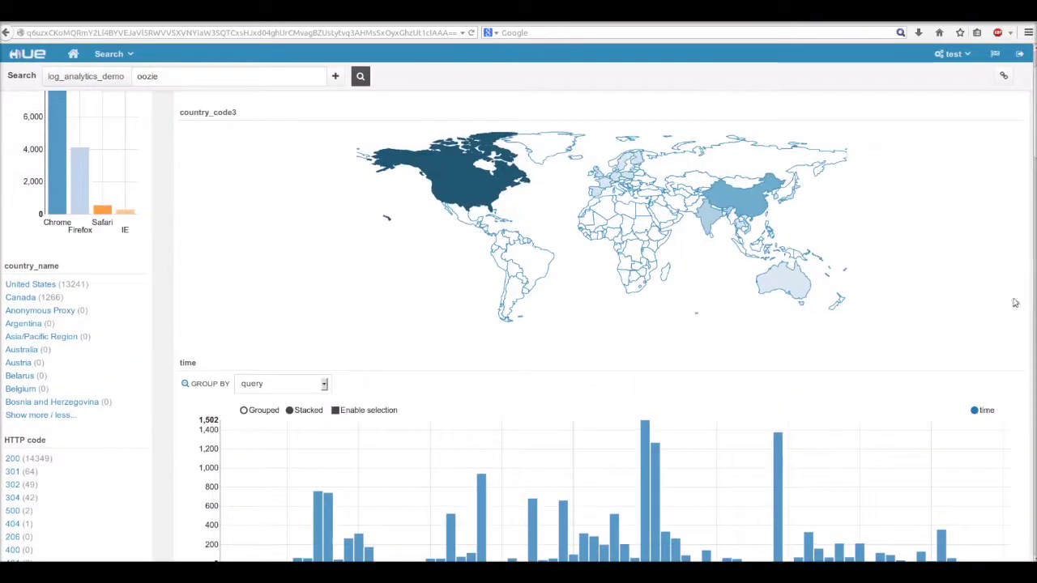